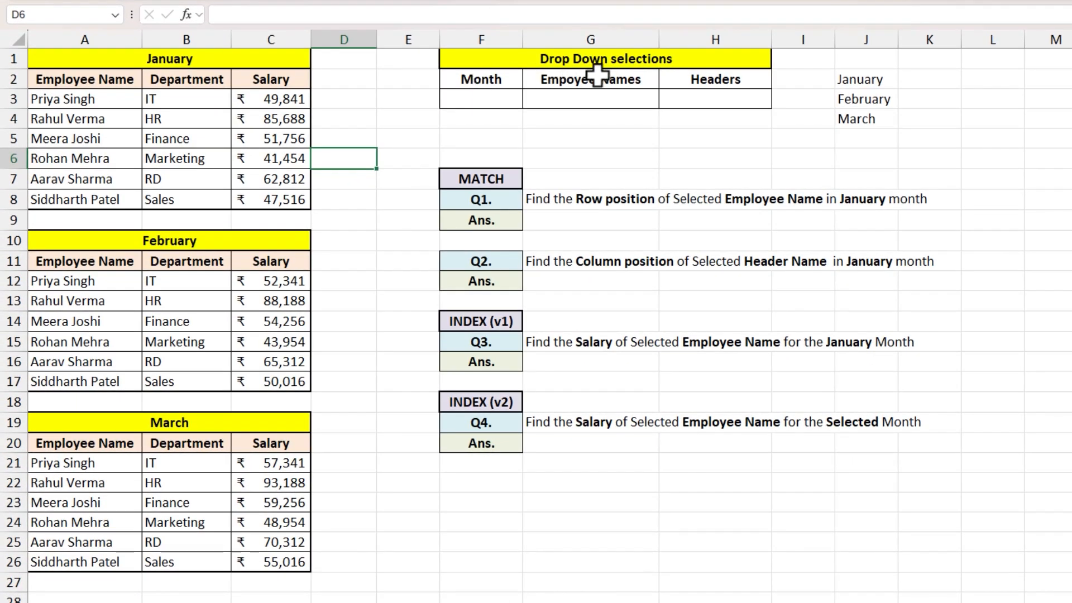
Step: Examine the Month, Employee Names and Headers drop-down lists in F3:H3
click(517, 100)
click(531, 101)
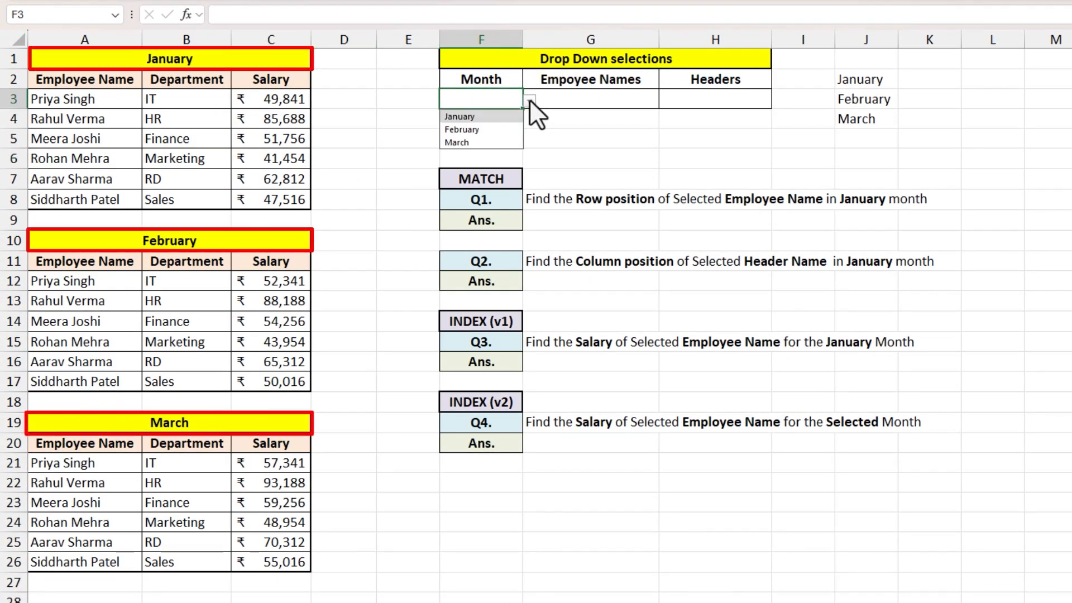
click(567, 98)
click(666, 100)
click(711, 98)
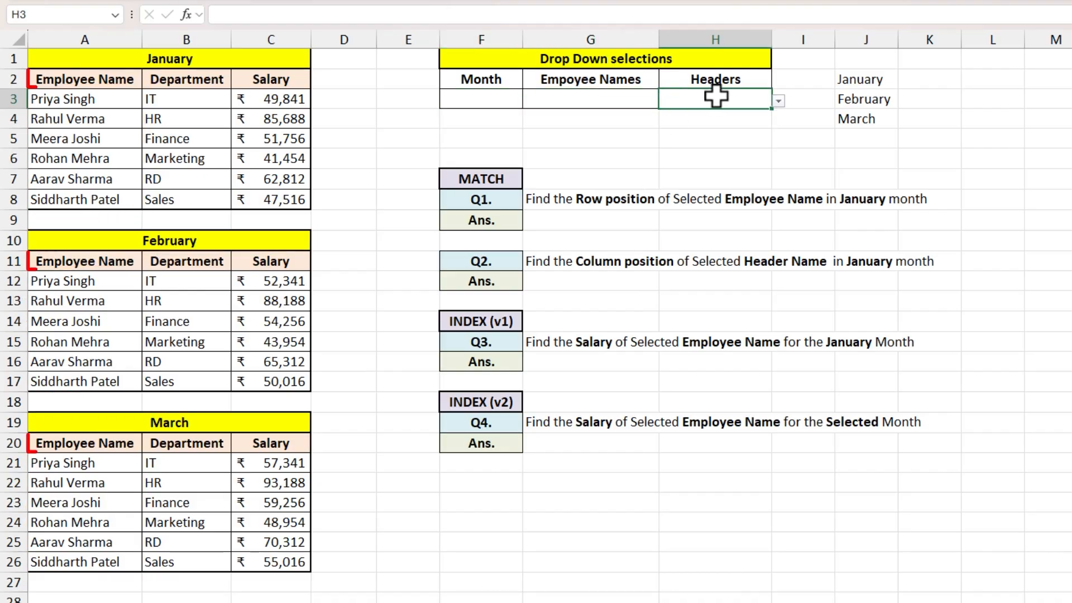
click(777, 101)
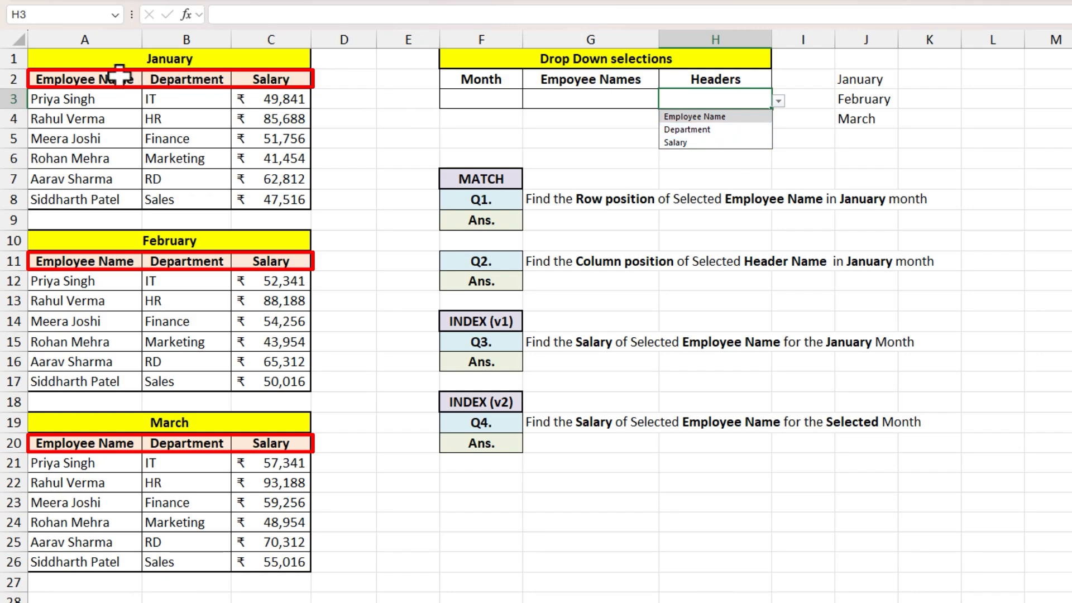
click(579, 150)
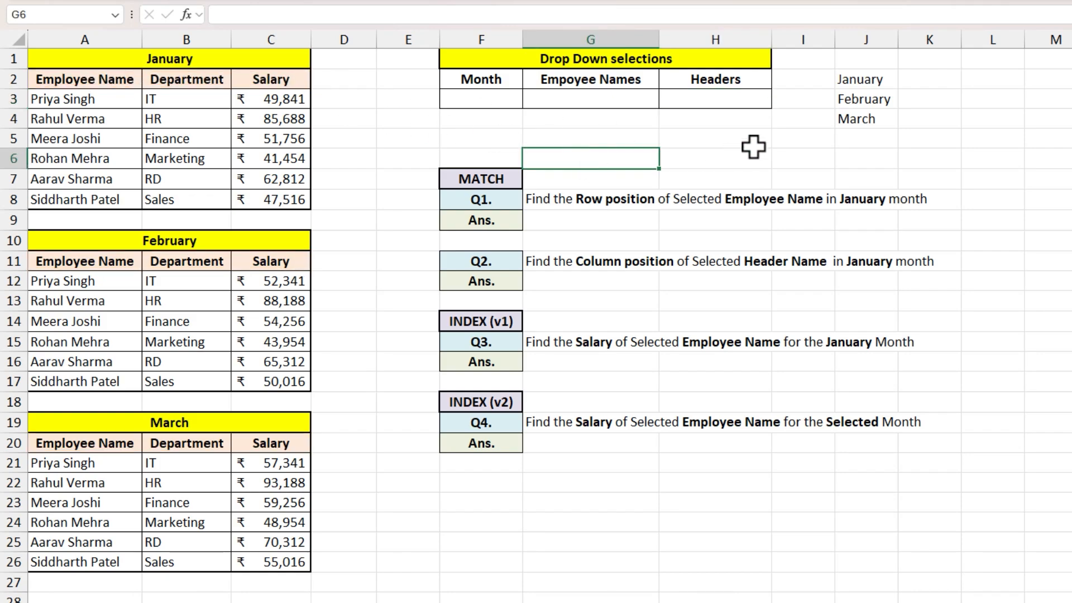
Step: Review the month order in J2:J4 and the MATCH and INDEX questions Q1 to Q4 in column F
drag(860, 79, 863, 115)
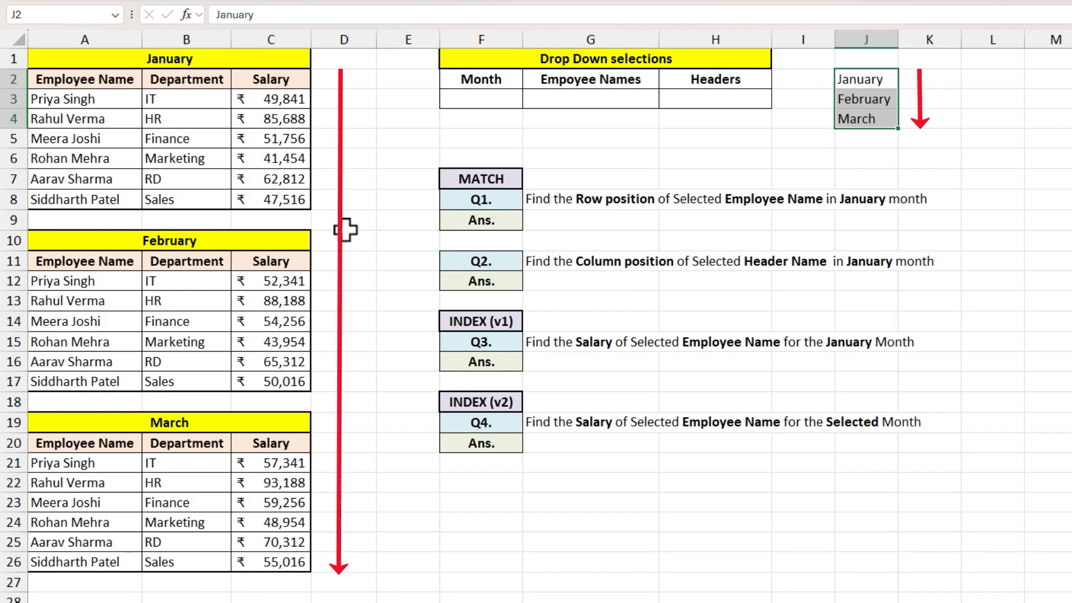
click(346, 211)
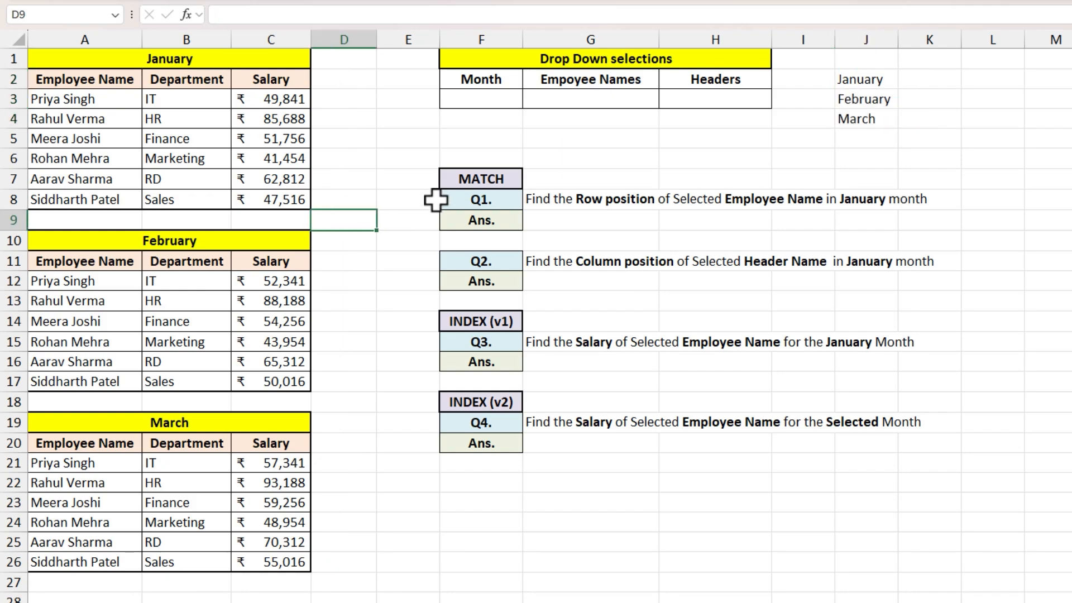
drag(463, 178, 474, 444)
drag(479, 180, 480, 445)
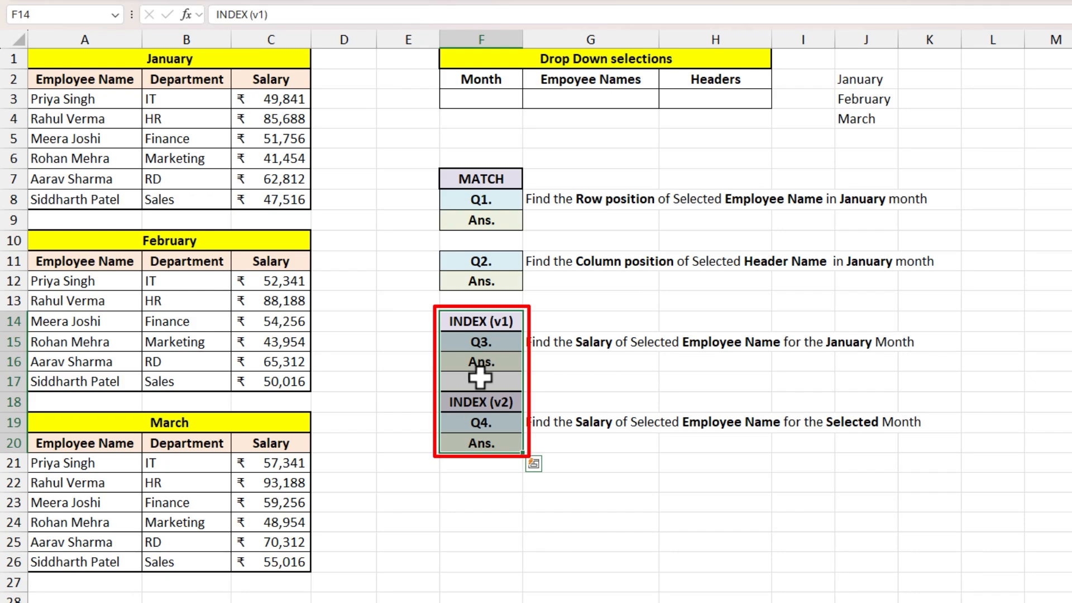
click(473, 201)
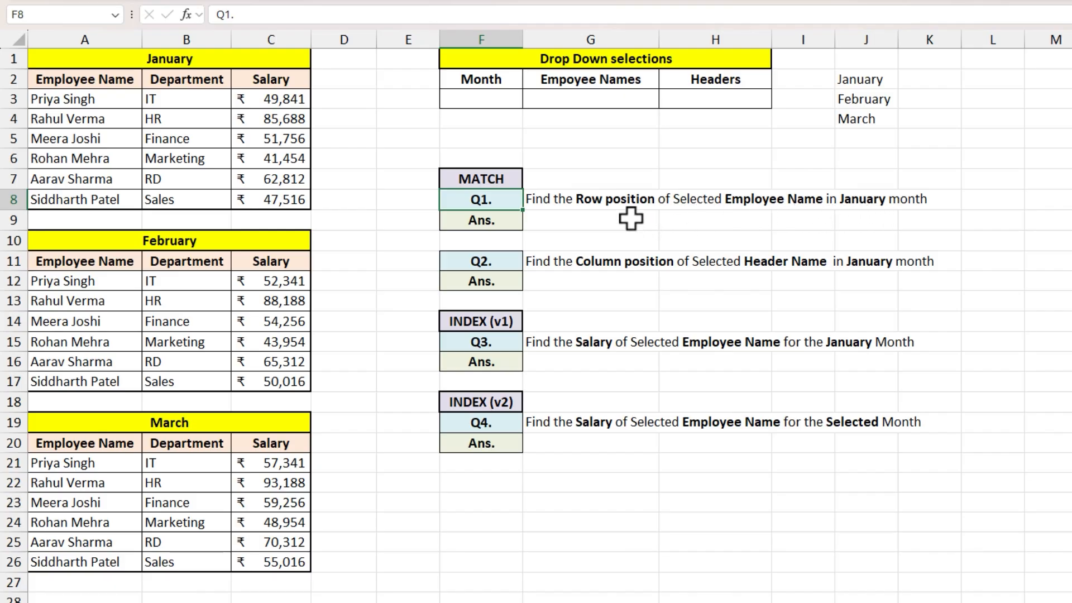
Step: Choose the second employee from the Employee Names drop-down list in G3
click(648, 97)
click(665, 101)
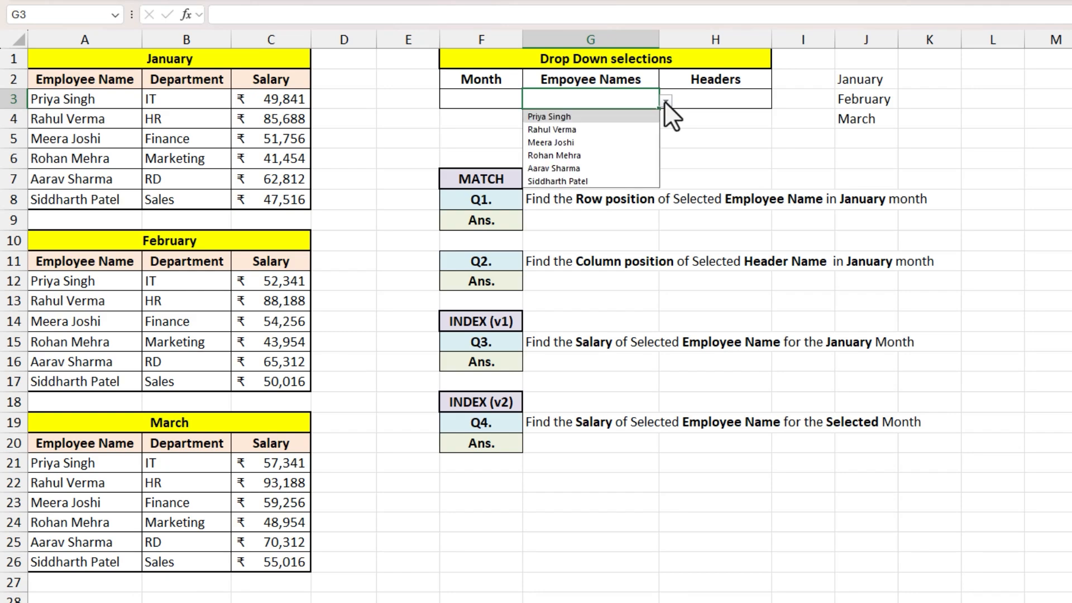
click(578, 129)
Step: Answer Q1 in G9 with the exact-match row position formula =MATCH(G3,A3:A8,0)
click(576, 219)
text(=mat)
key(Tab)
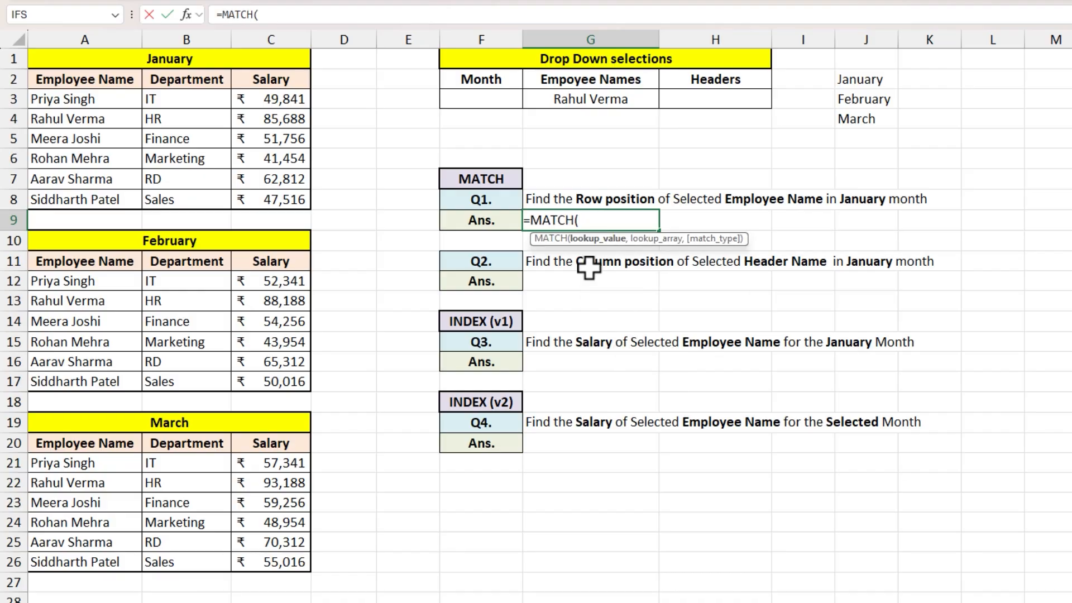
click(589, 101)
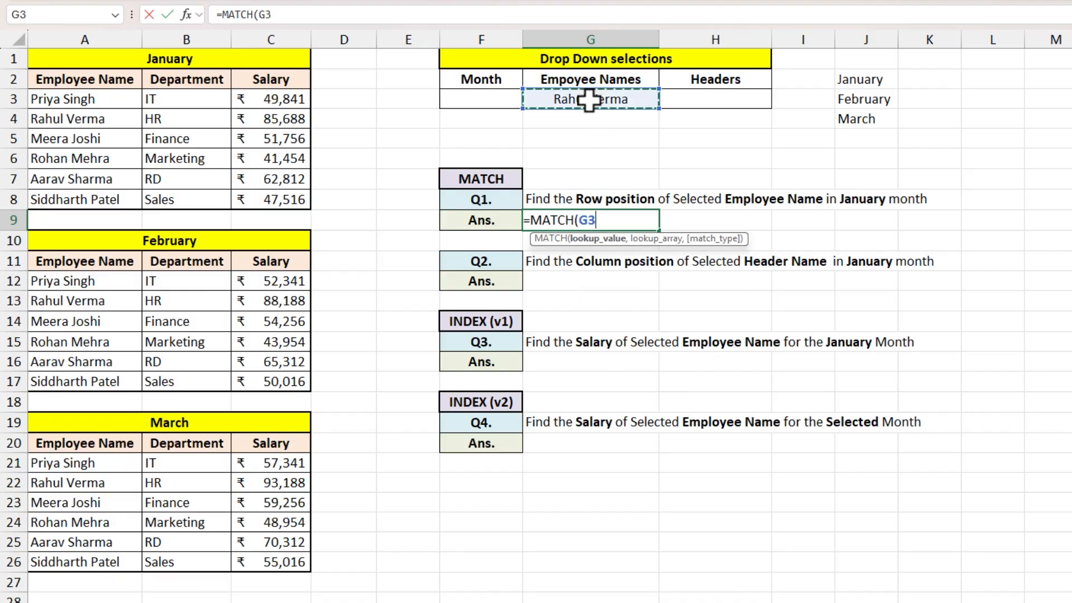
text(,)
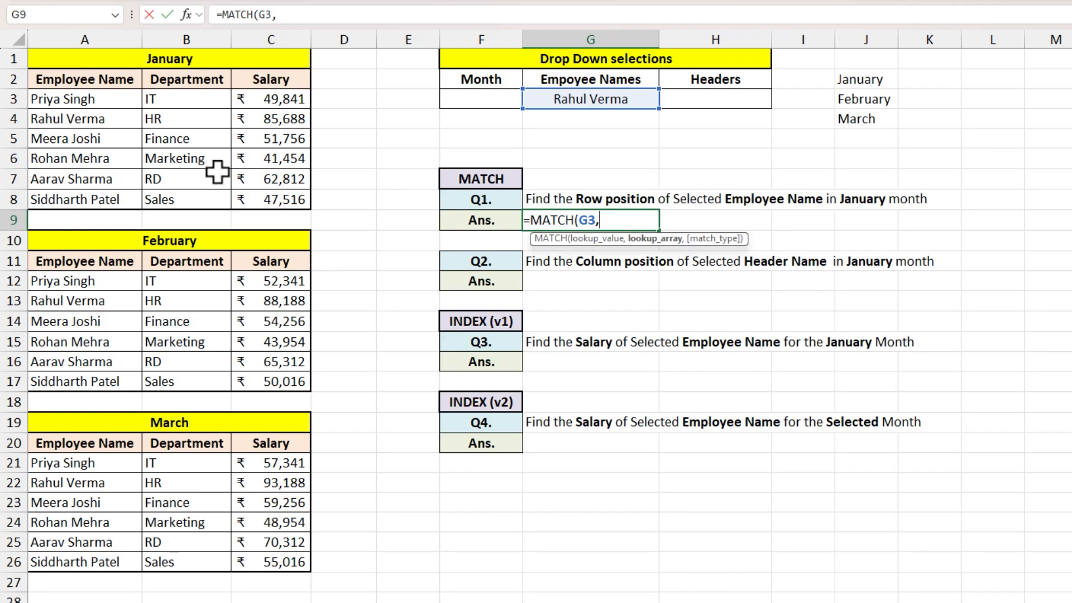
drag(115, 102, 102, 200)
text(,)
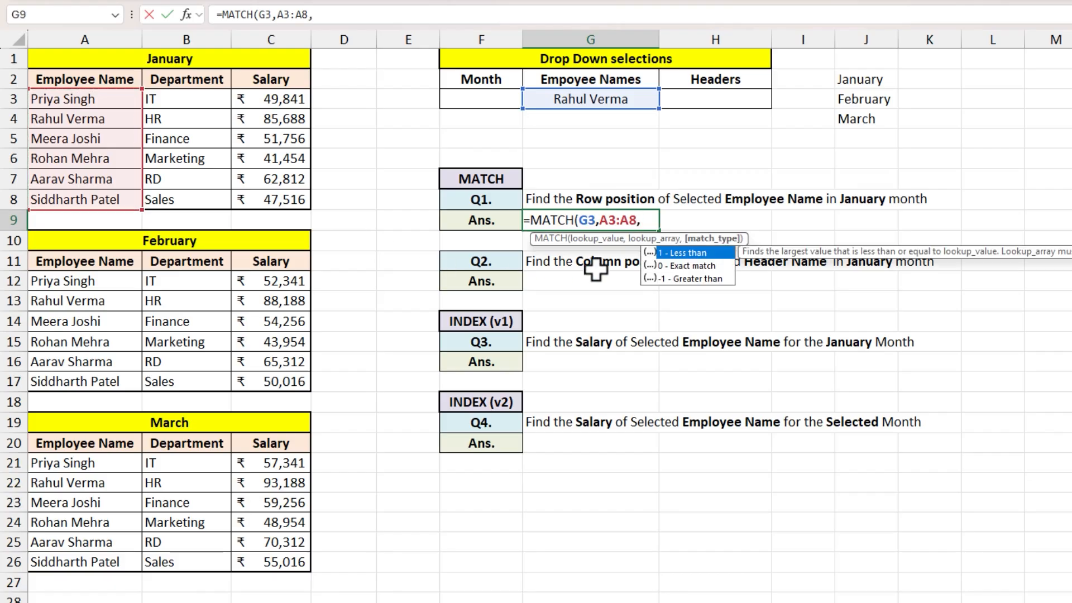
key(Down)
key(Tab)
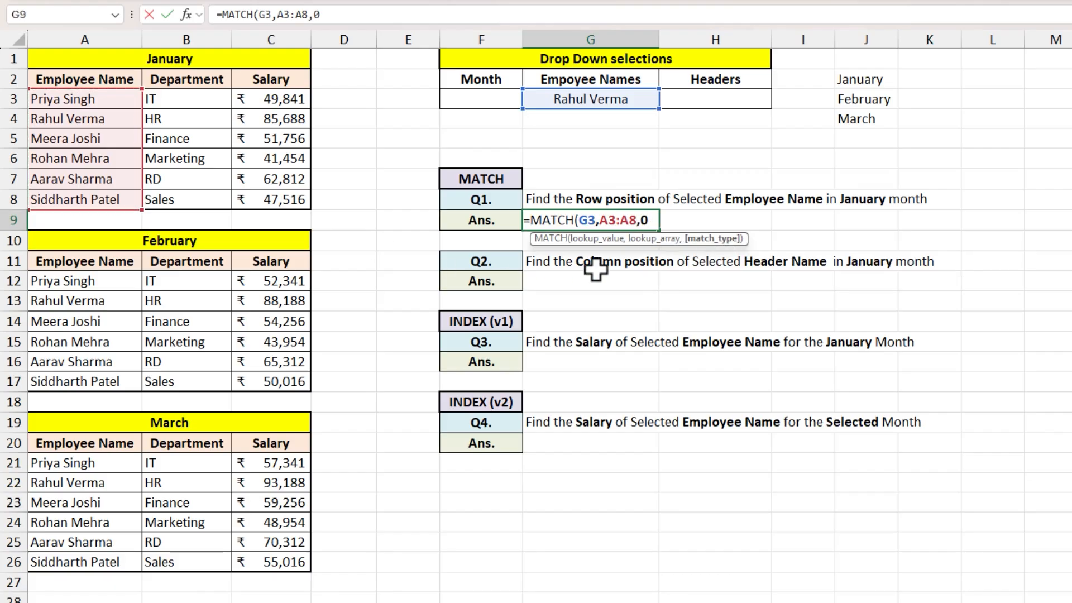
key(Return)
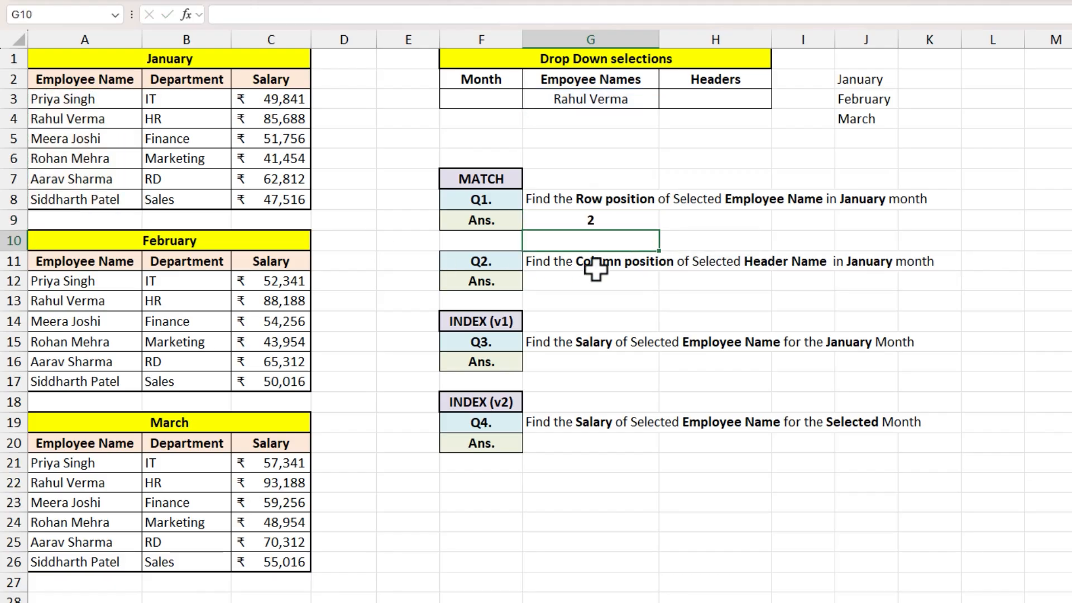
Step: Check the Q1 answer against the selected employee's position in the January name list A3:A8
click(587, 219)
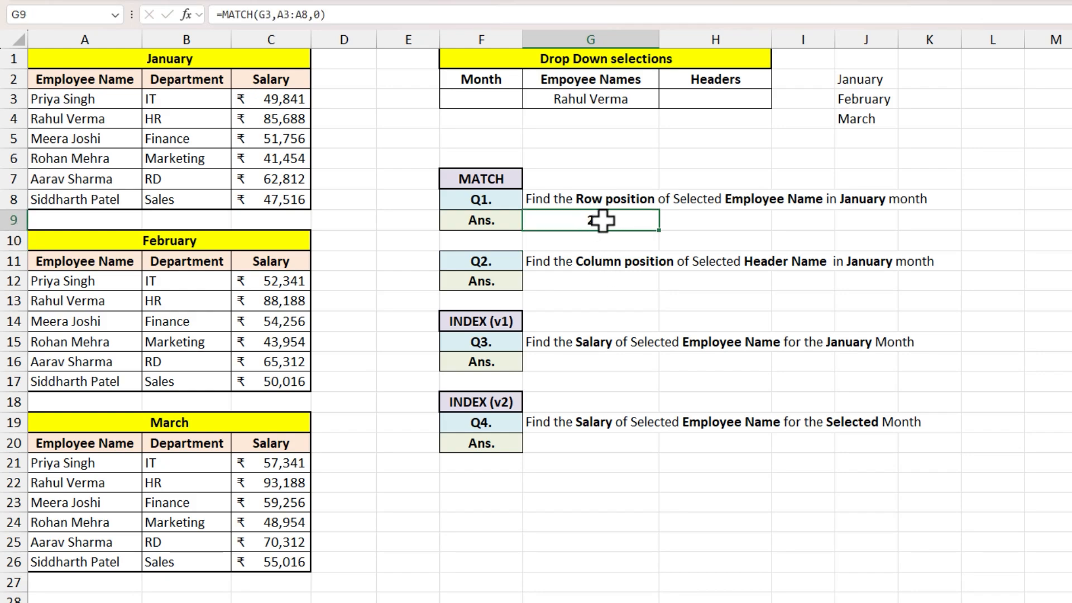
click(615, 99)
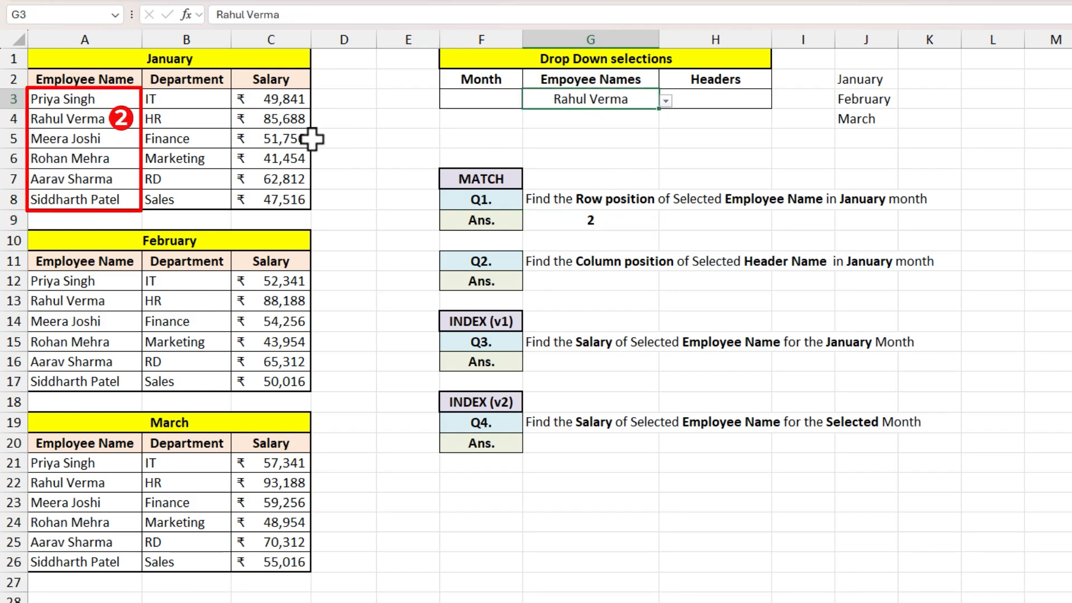
click(134, 117)
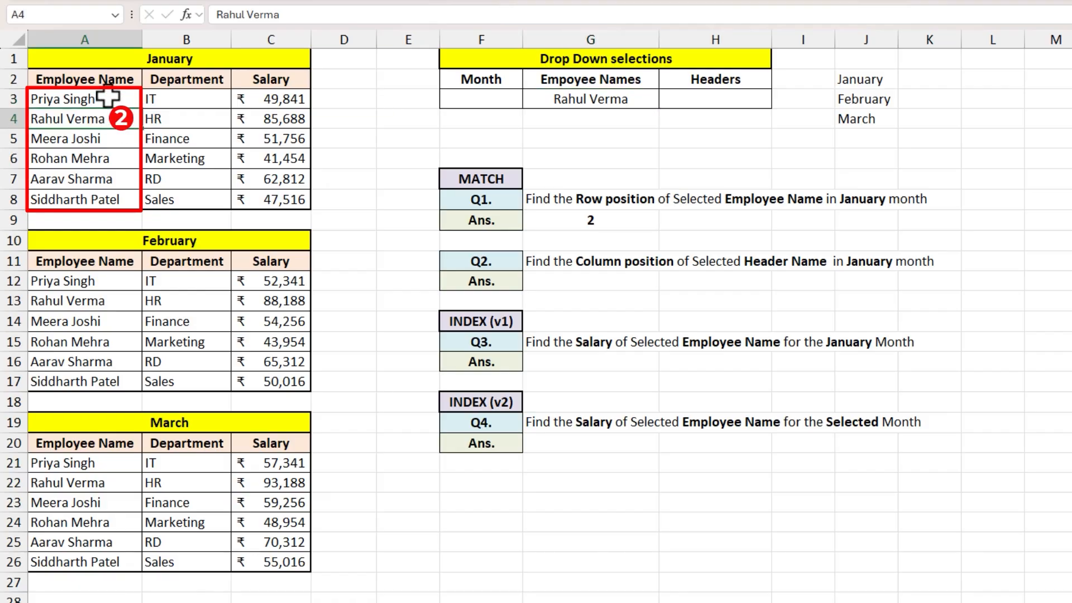
mouse_move(108, 96)
mouse_down()
mouse_move(112, 161)
mouse_move(98, 193)
mouse_up()
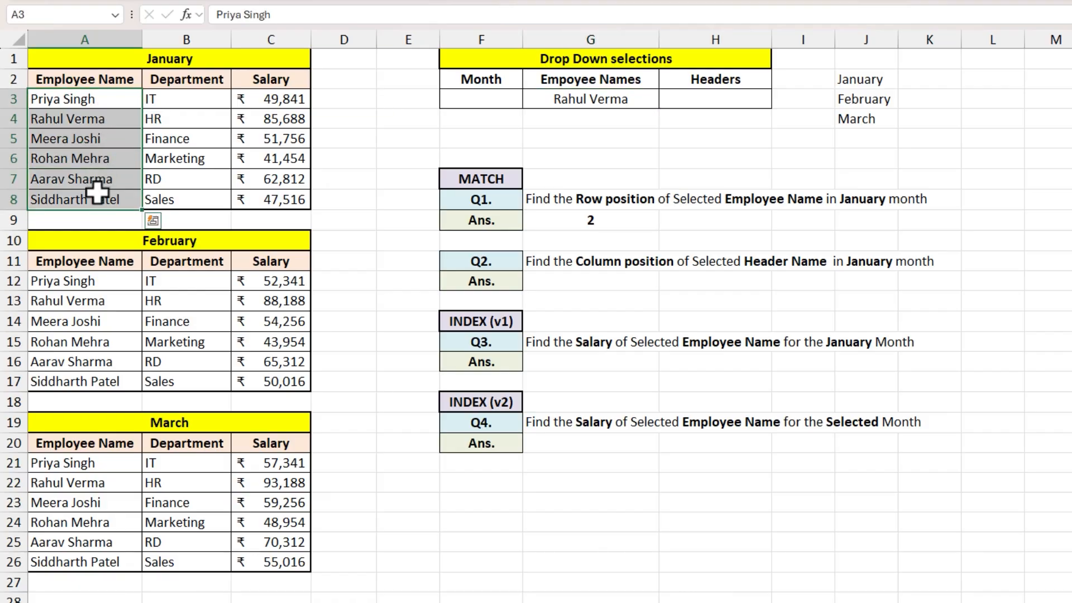
click(371, 262)
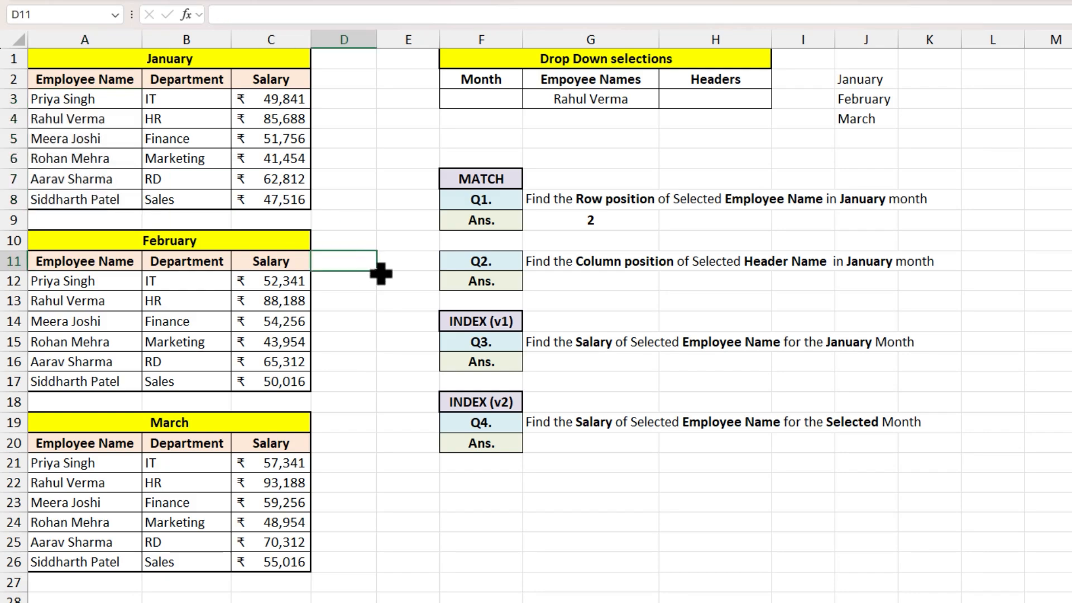
Step: For Q2, choose Salary from the Headers drop-down list in H3
click(470, 260)
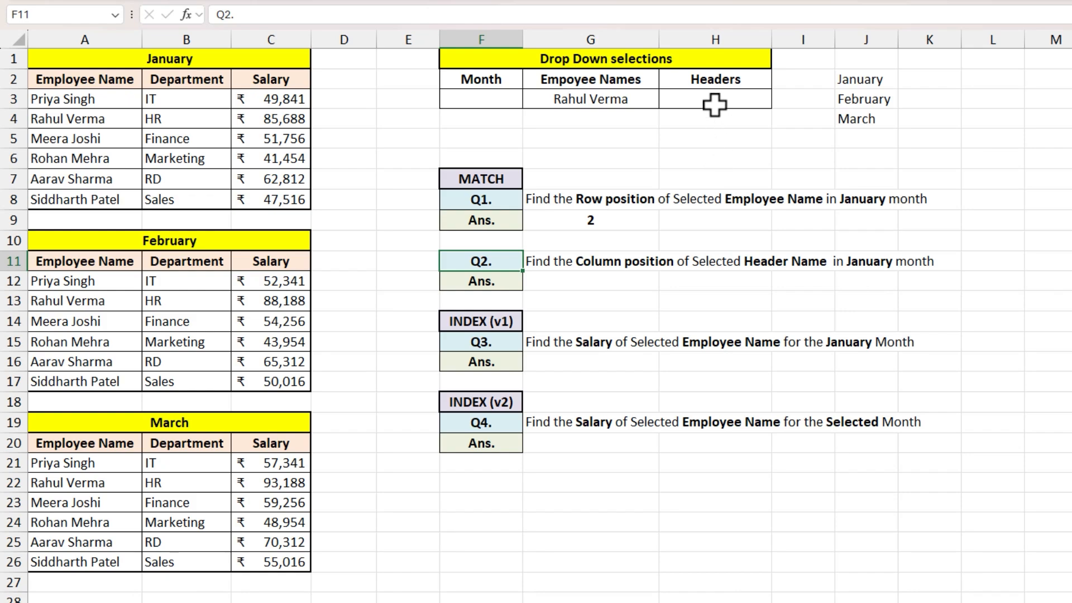
click(746, 101)
click(779, 100)
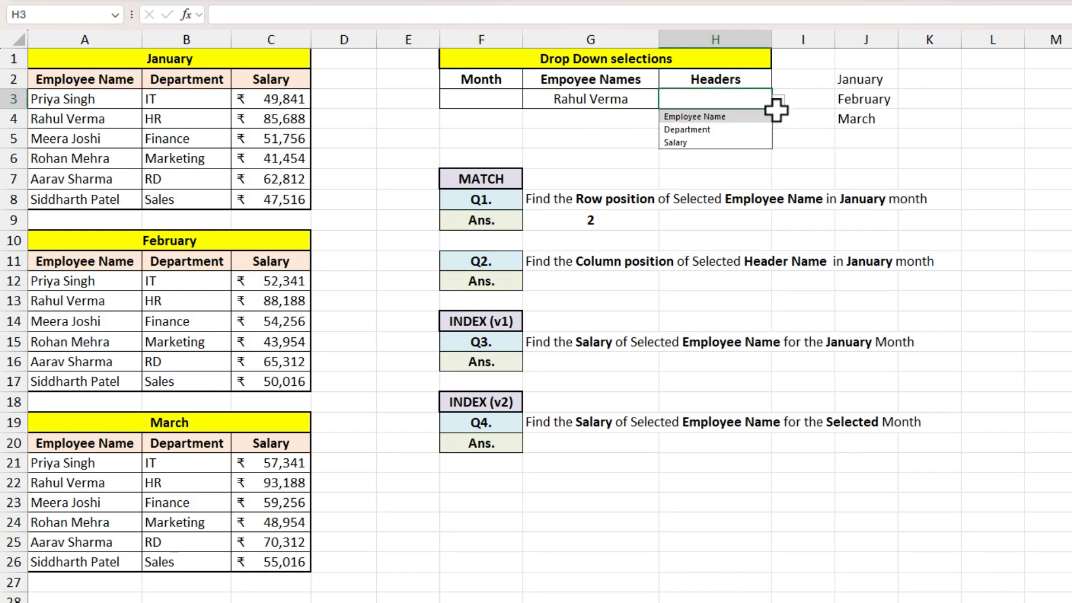
click(677, 143)
Step: Answer Q2 in G12 with the exact-match column position formula =MATCH(H3,A2:C2,0)
click(599, 281)
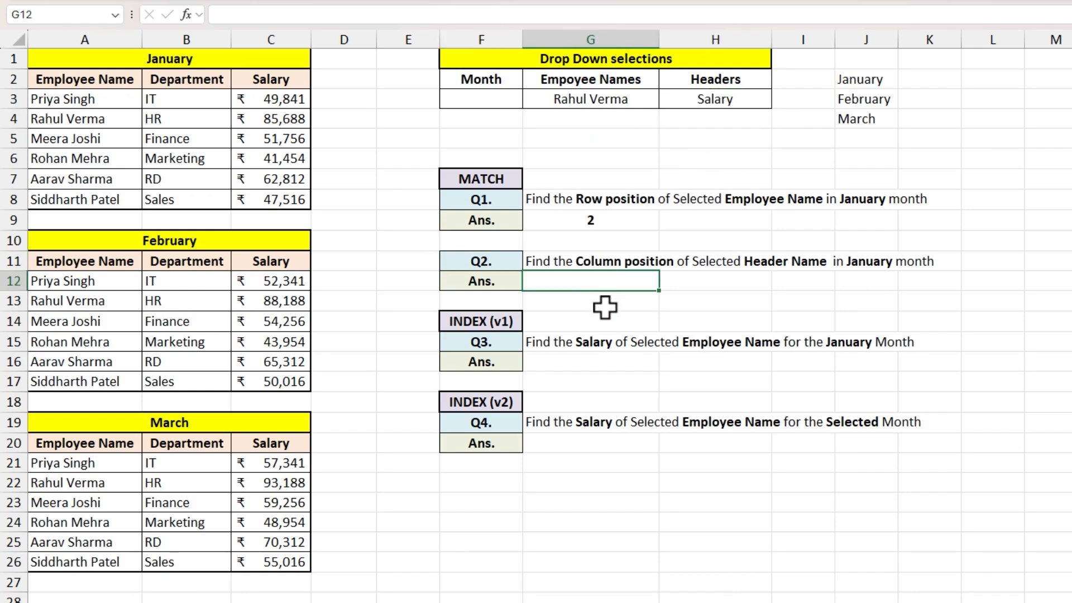
text(=mat)
key(Tab)
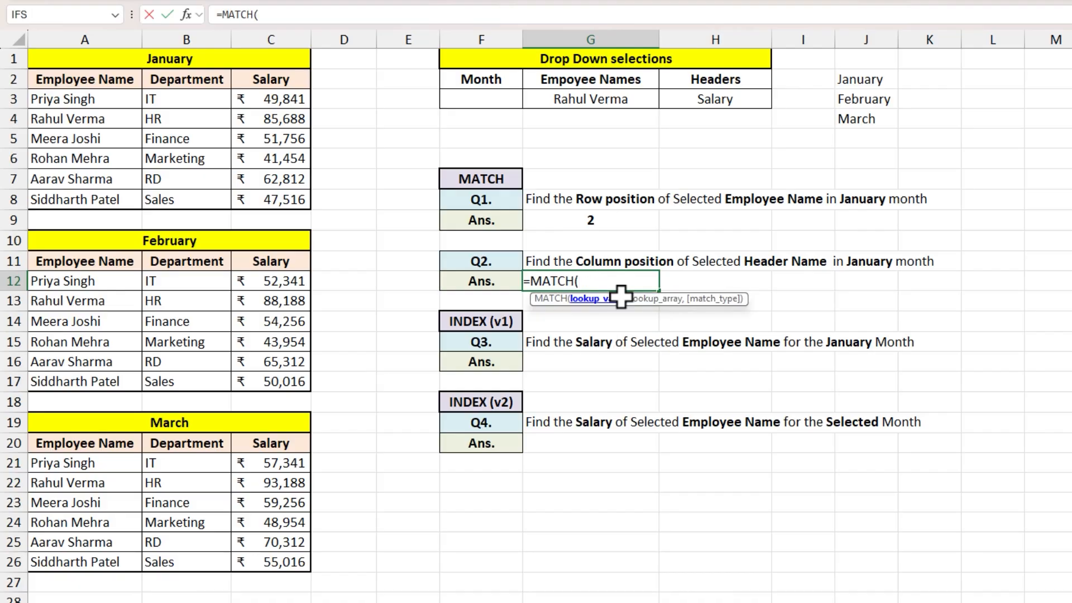
click(693, 99)
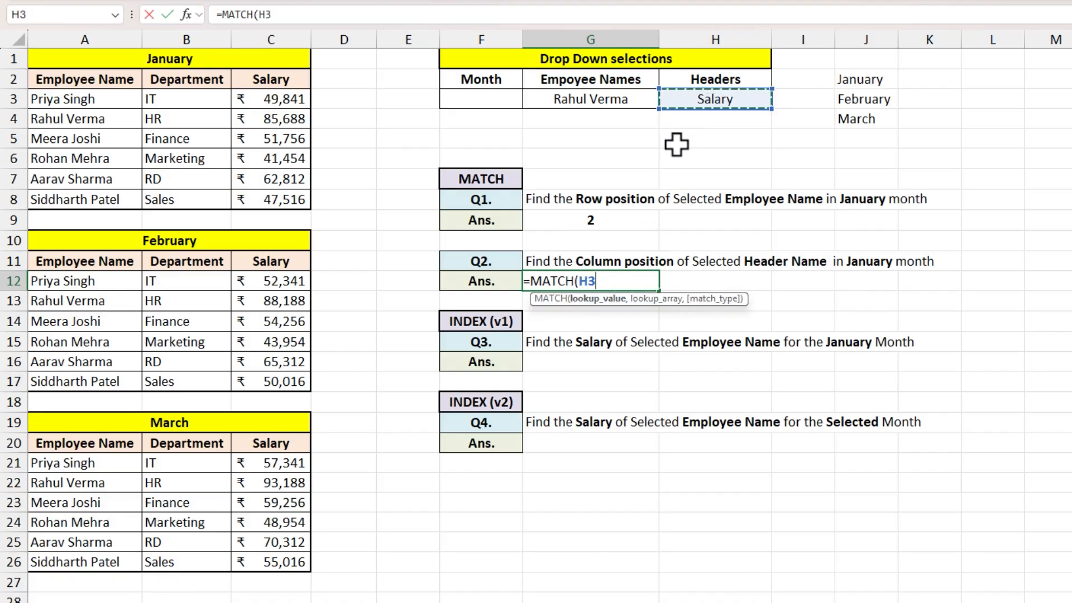
text(,)
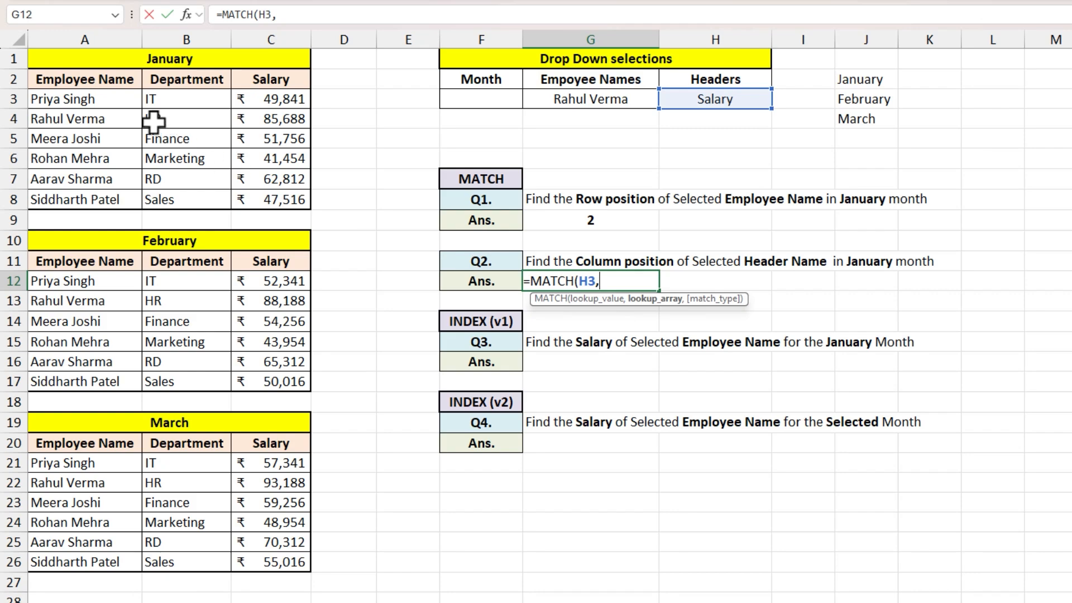
click(100, 79)
drag(150, 85, 252, 78)
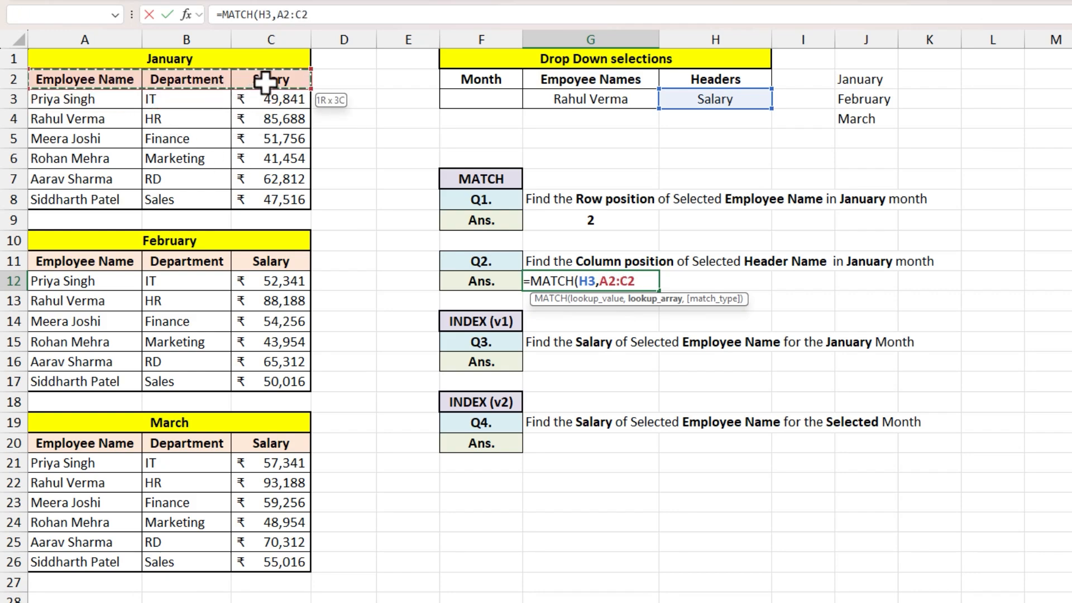
text(,)
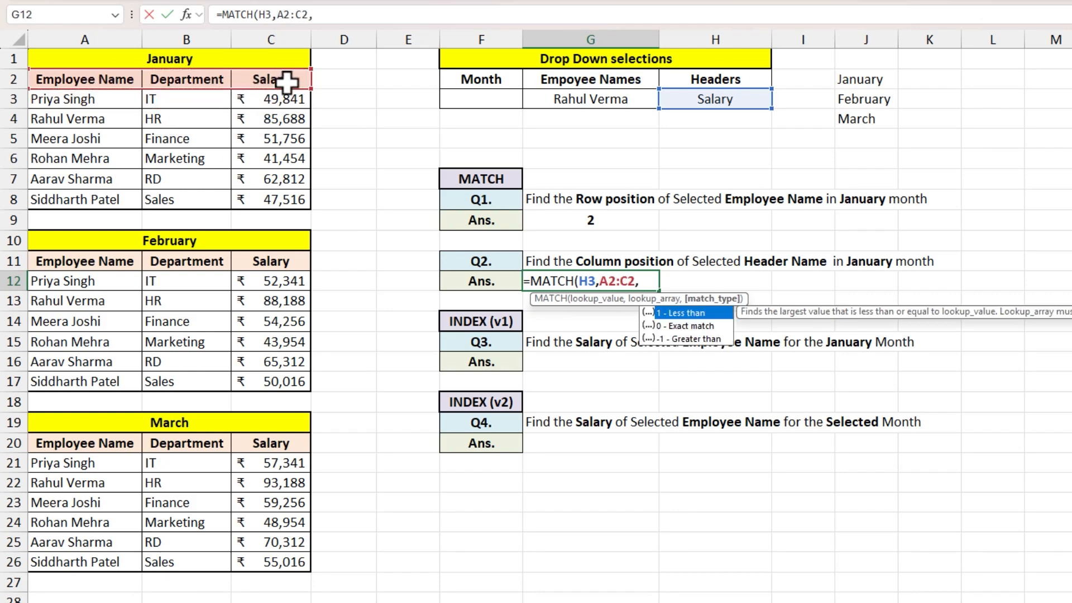
key(Down)
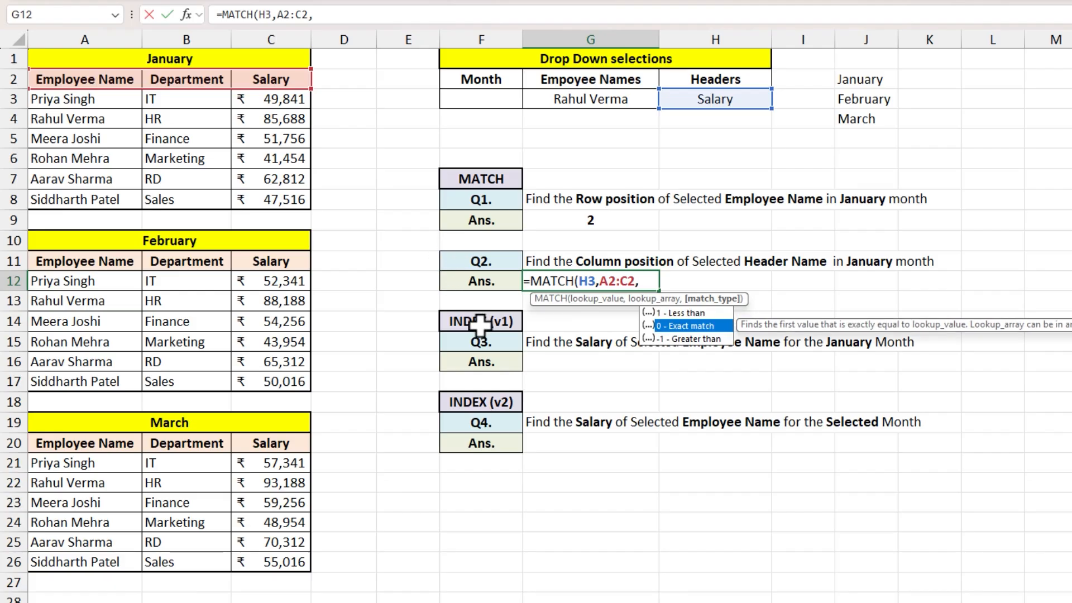
key(Tab)
text())
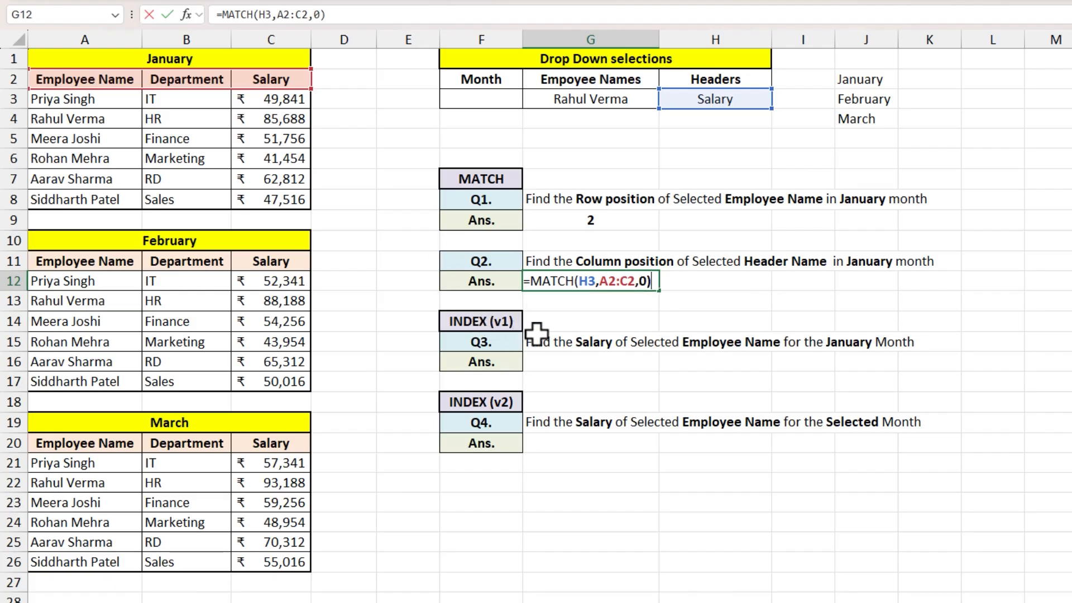
key(Return)
Step: Check the Q2 answer against the January headers A2:C2, and review question Q3 with the January data in A3:C8
click(608, 280)
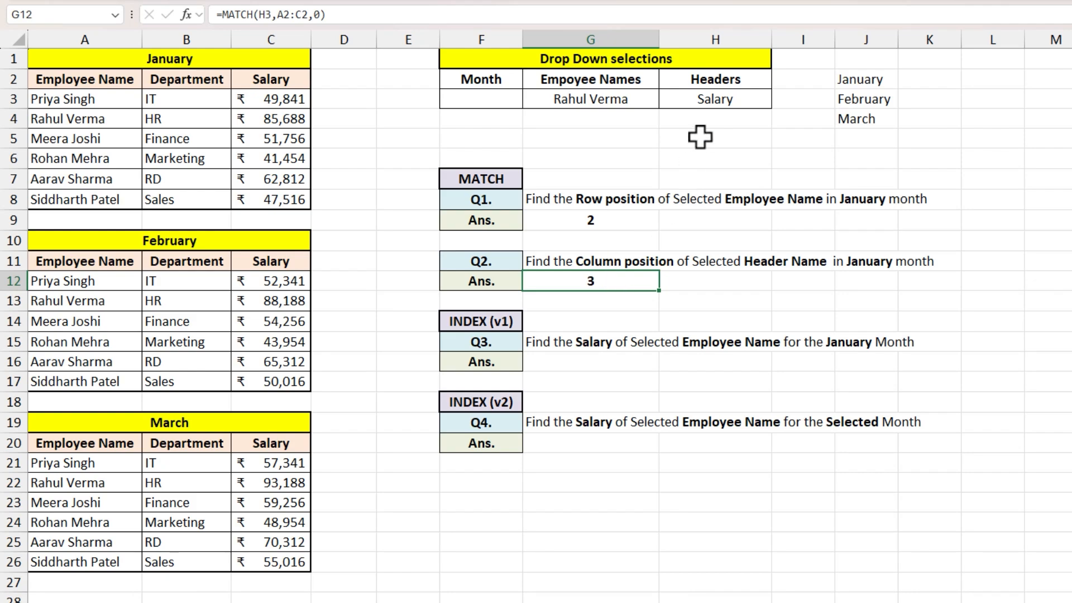
click(706, 100)
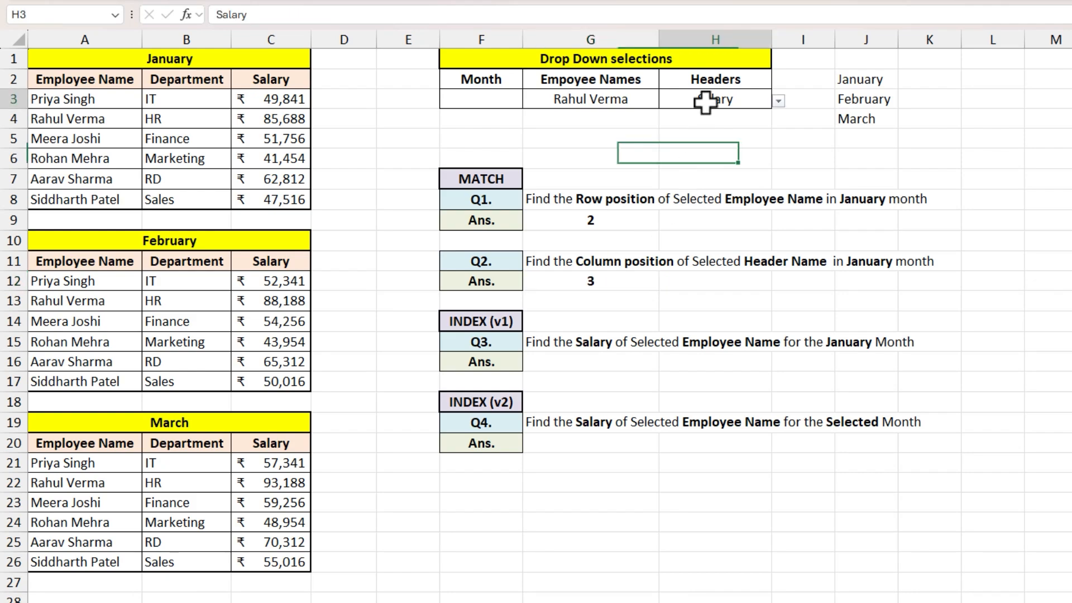
click(302, 79)
drag(104, 78, 256, 80)
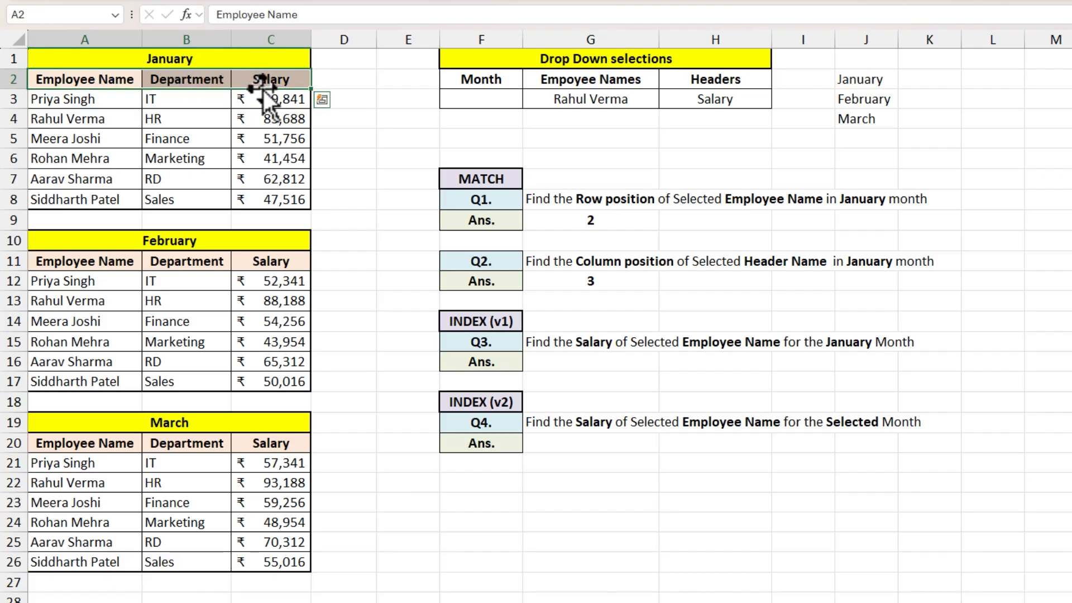
click(478, 342)
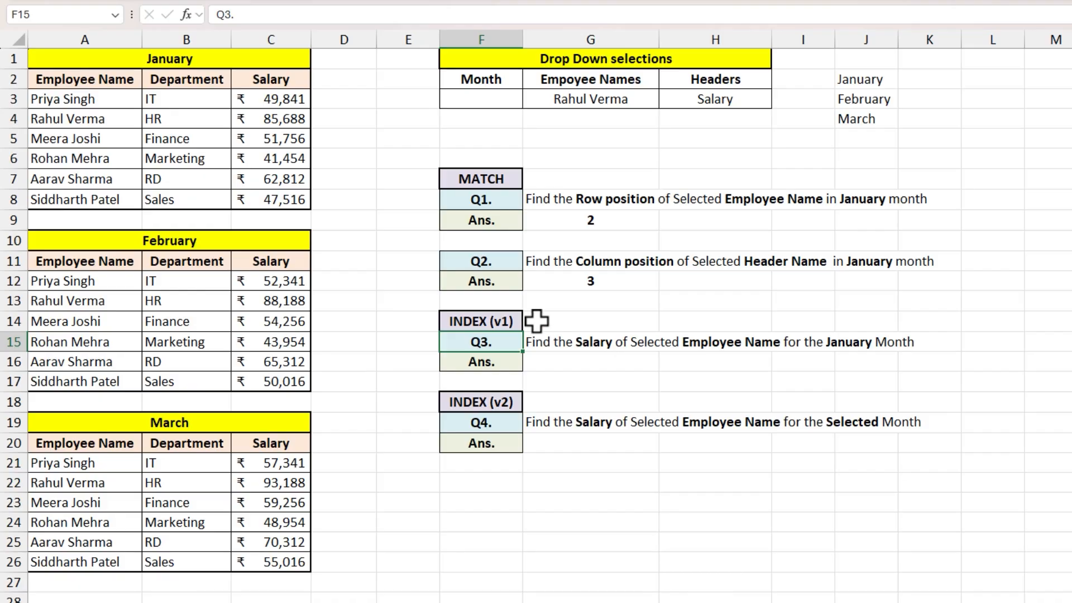
drag(81, 100, 285, 208)
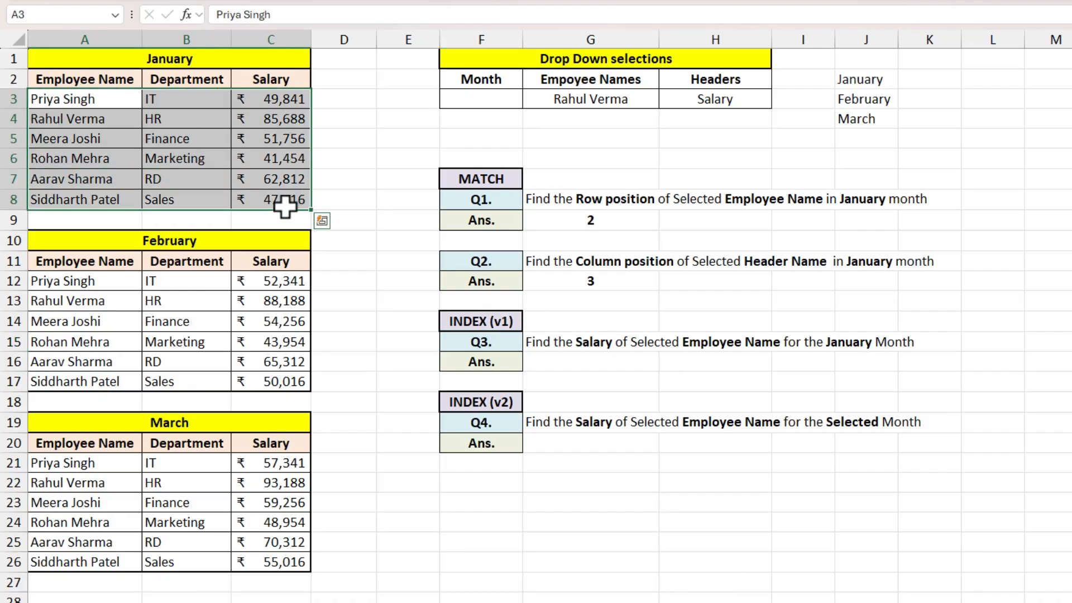
Step: For Q3, choose the third employee in the Employee Names drop-down in G3, and check the header selected in H3
click(395, 217)
click(600, 100)
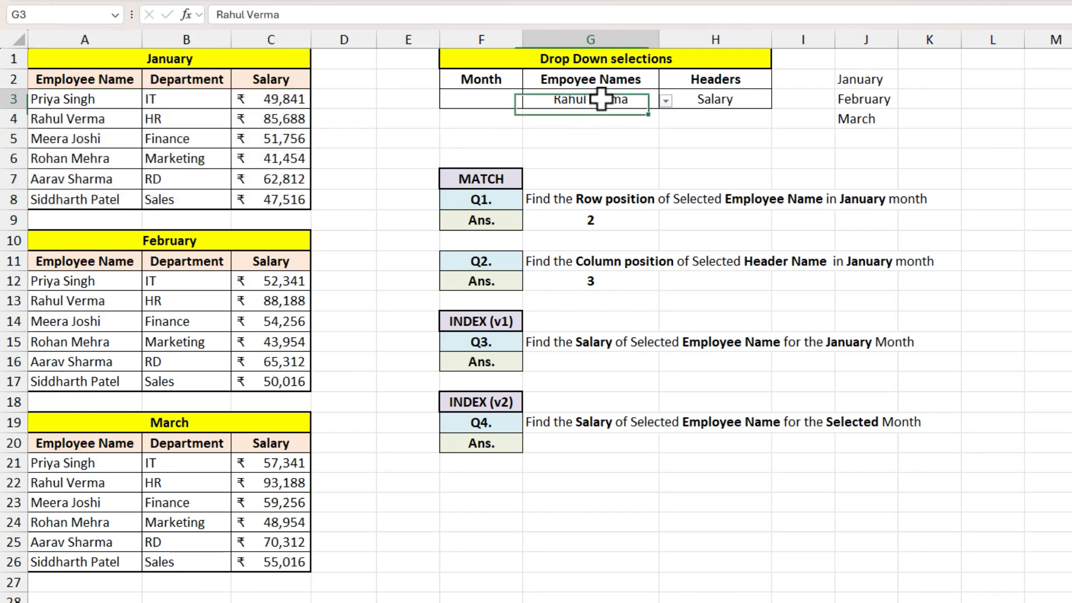
click(666, 101)
click(585, 142)
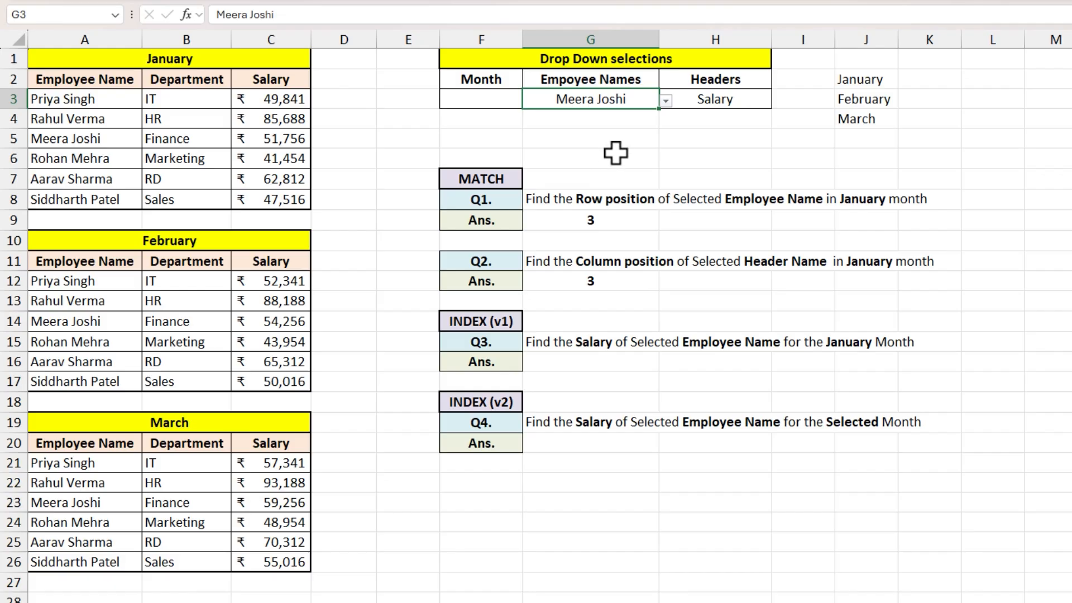
click(720, 100)
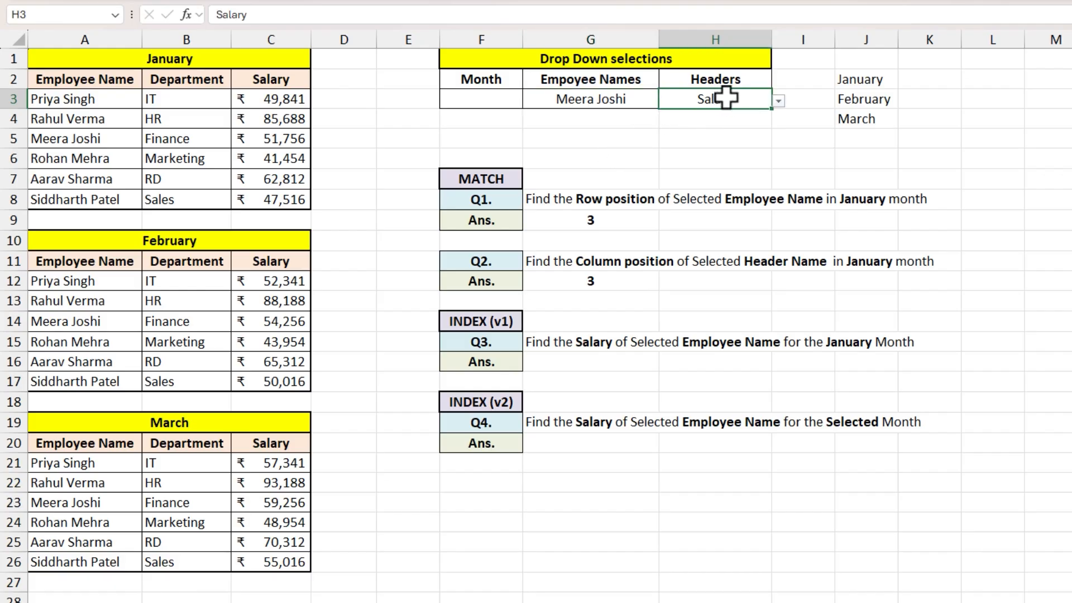
Step: Answer Q3 in G16 with =INDEX(A3:C8,3,3), using fixed row and column numbers on the January data
click(603, 363)
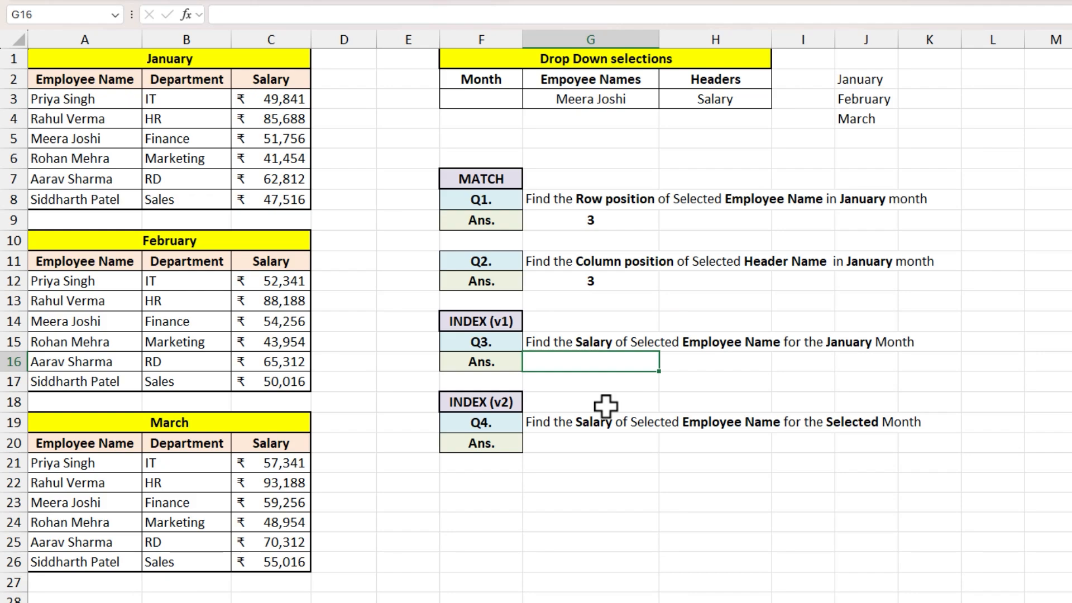
text(=ind)
key(Tab)
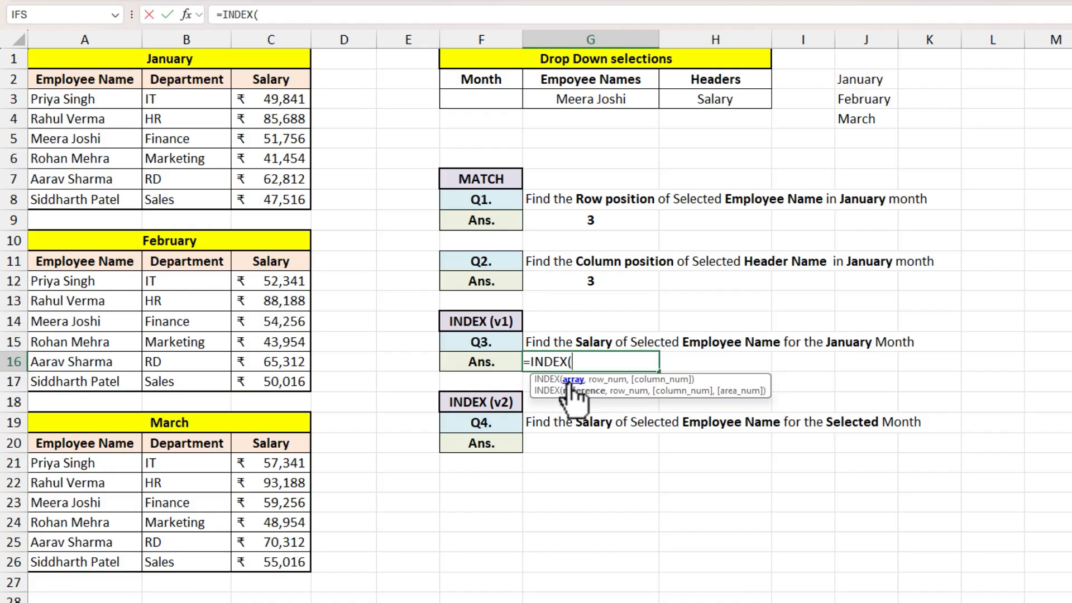
drag(96, 99, 236, 199)
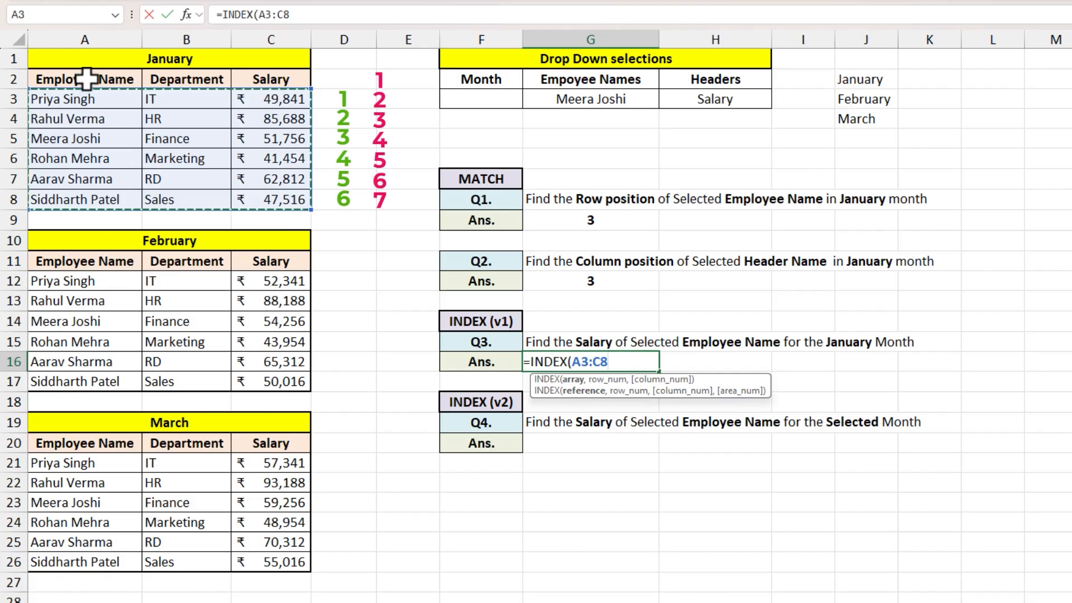
text(,)
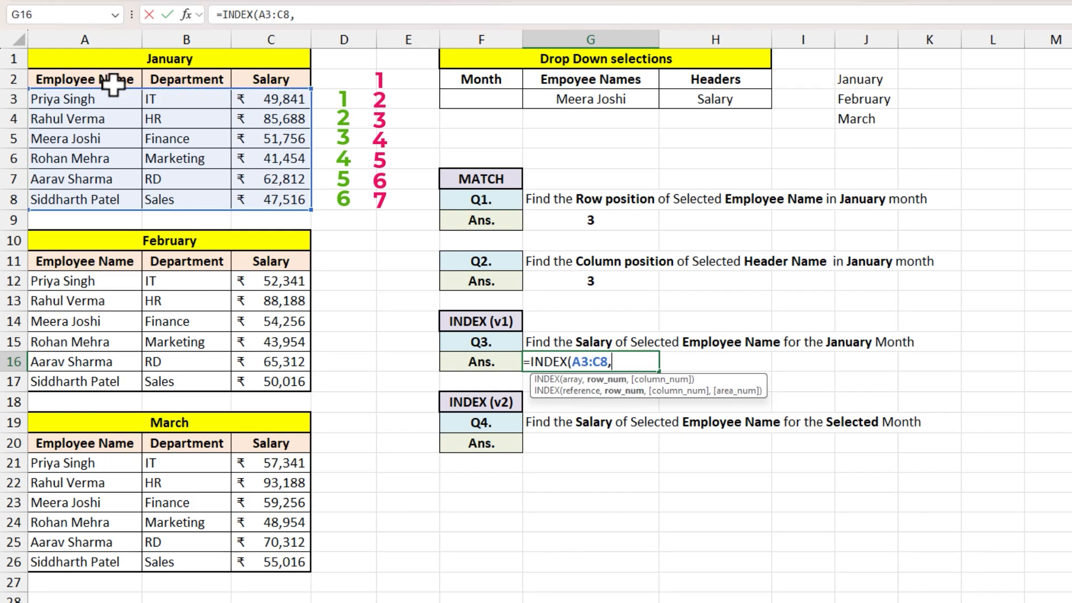
text(3,3)
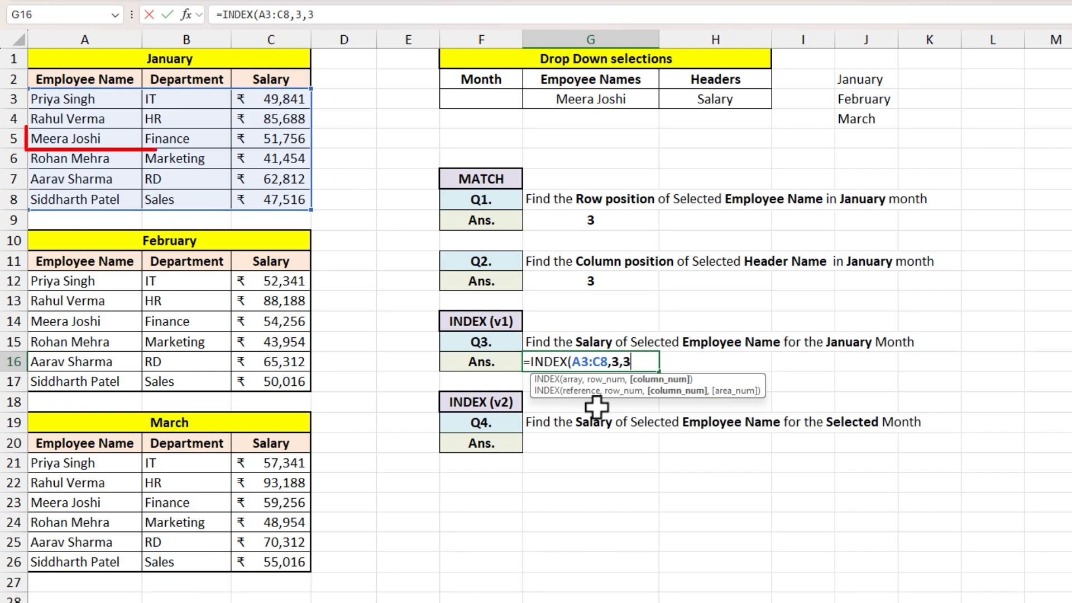
key(Return)
click(642, 360)
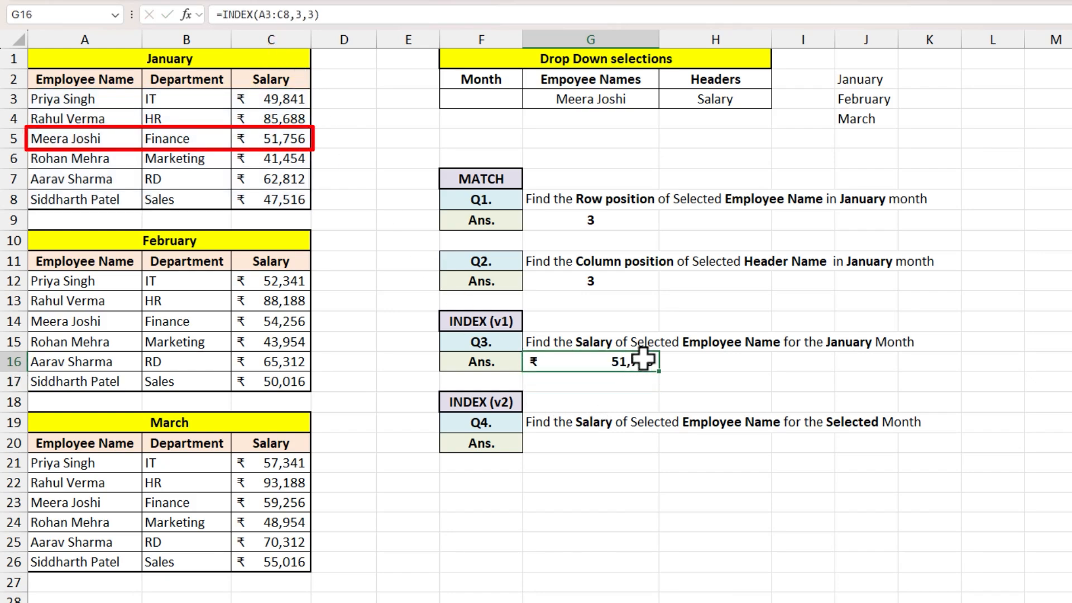
Step: Replace the fixed row number in the G16 formula with the exact-match lookup MATCH(G3,A3:A8,0)
double_click(629, 362)
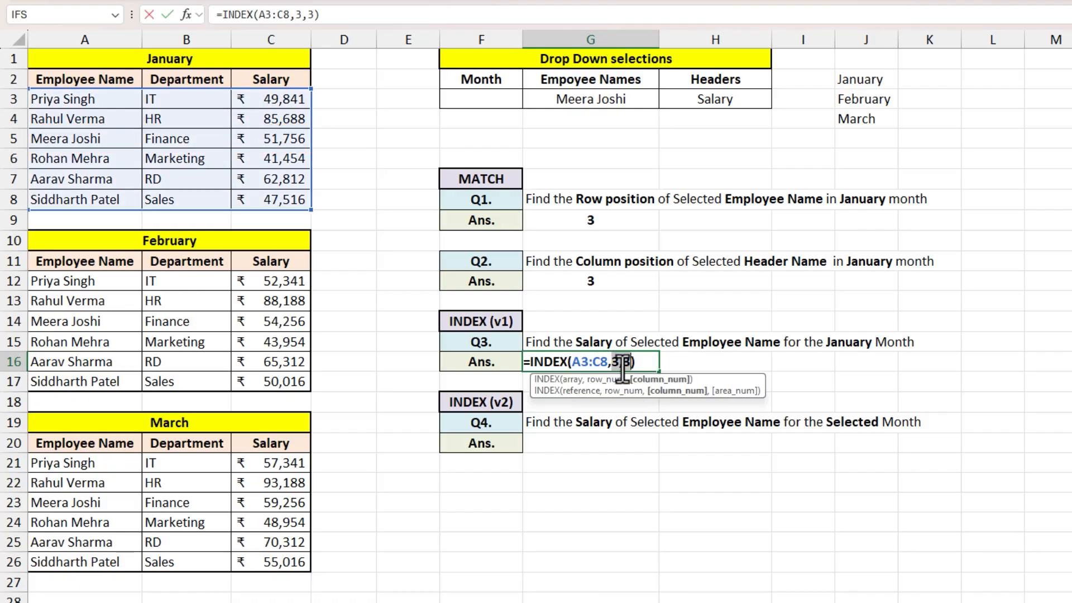
click(607, 380)
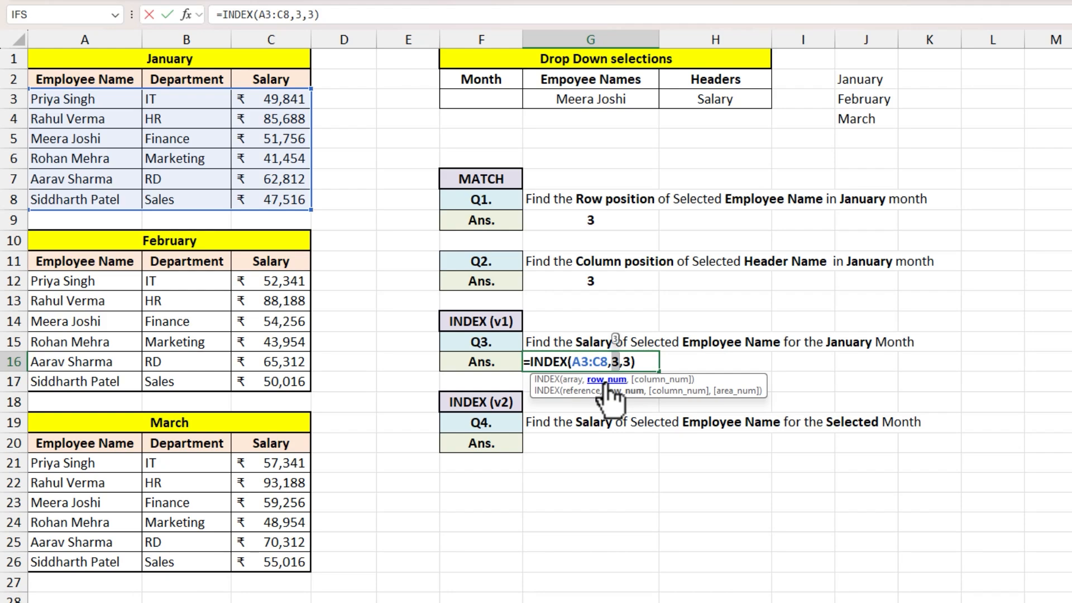
text(mat)
key(Tab)
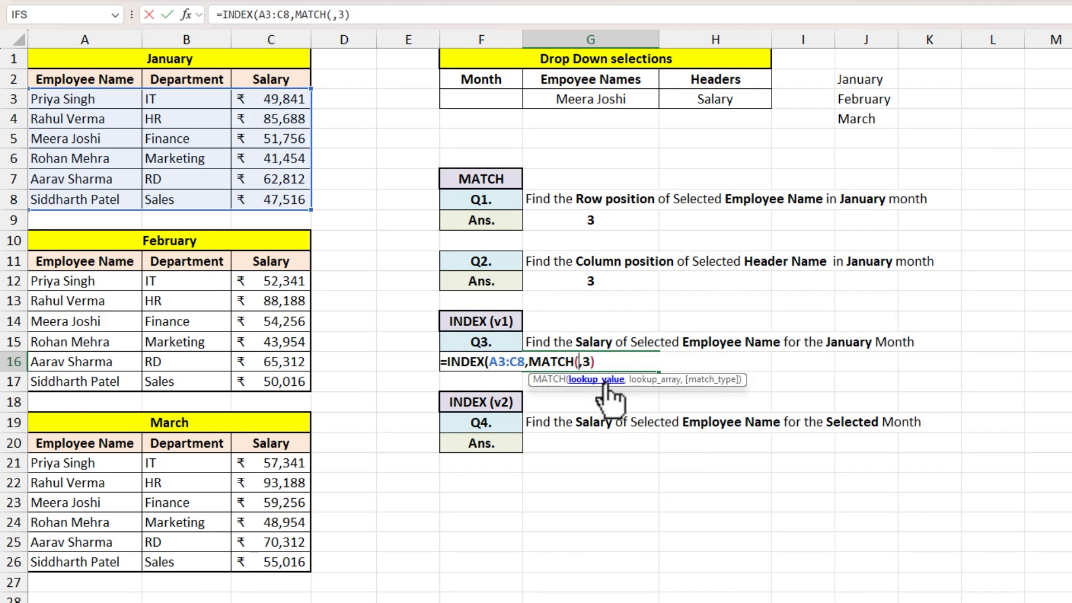
click(589, 100)
text(,)
drag(74, 102, 67, 201)
text(,)
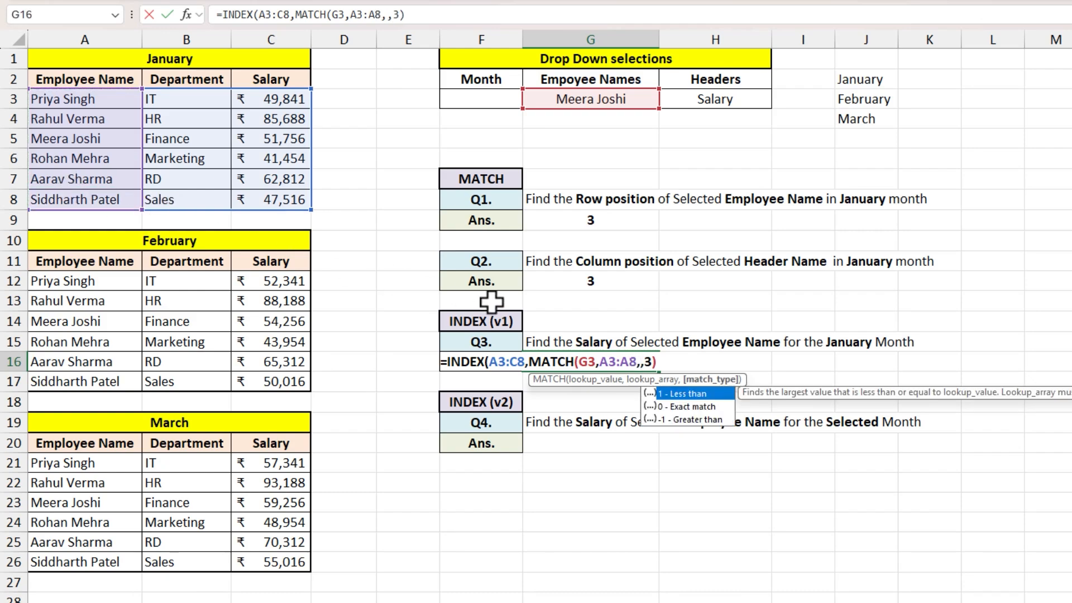
key(Down)
key(Tab)
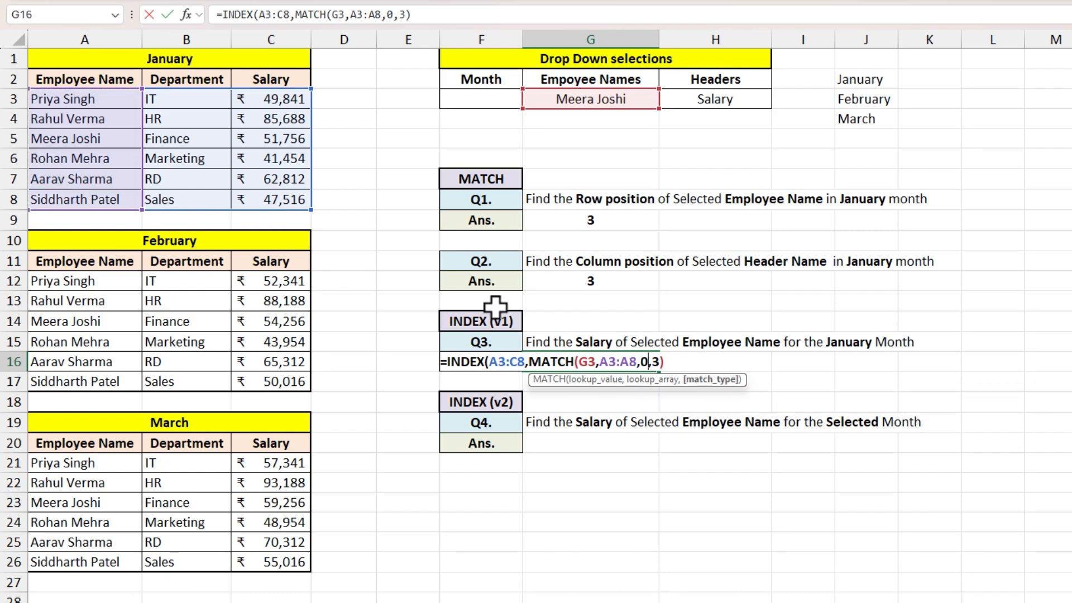
text(),)
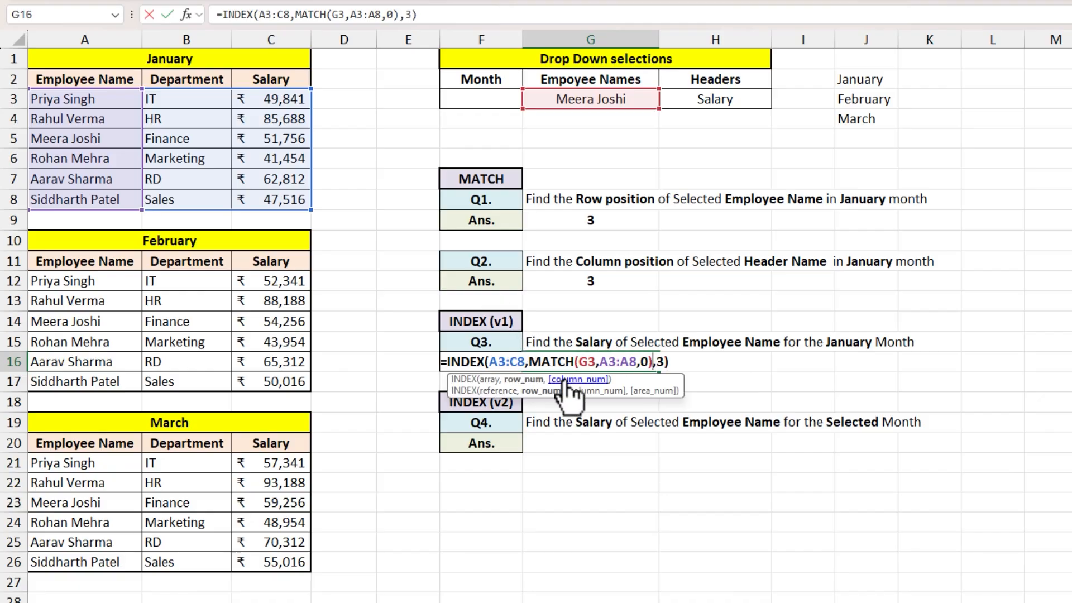
Step: Replace the fixed column number in G16 with MATCH(H3,A2:C2,0), completing =INDEX(A3:C8,MATCH(G3,A3:A8,0),MATCH(H3,A2:C2,0))
key(Delete)
text(mat)
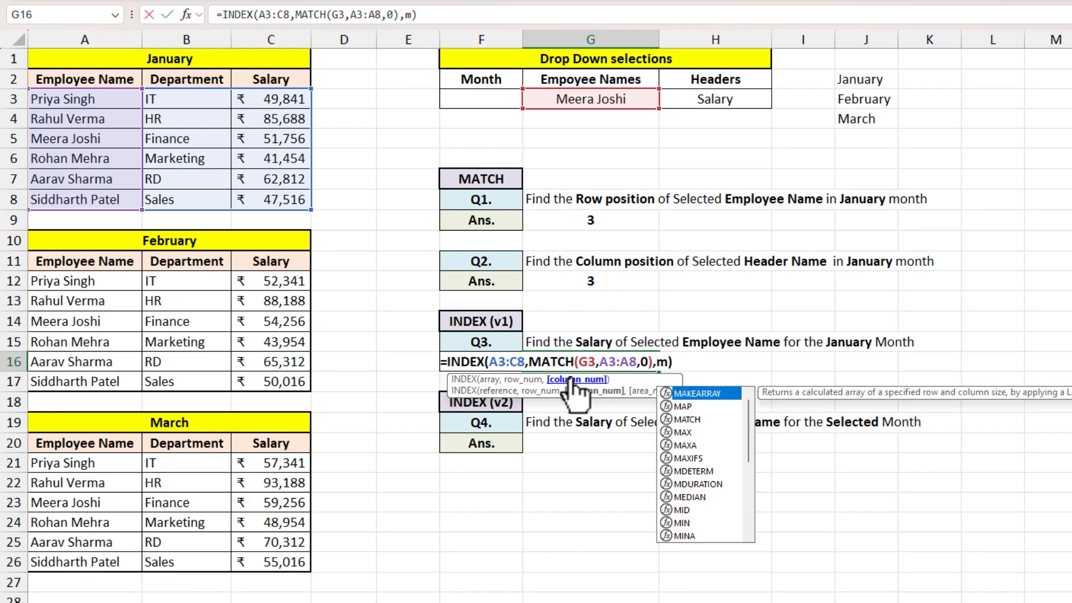
key(Tab)
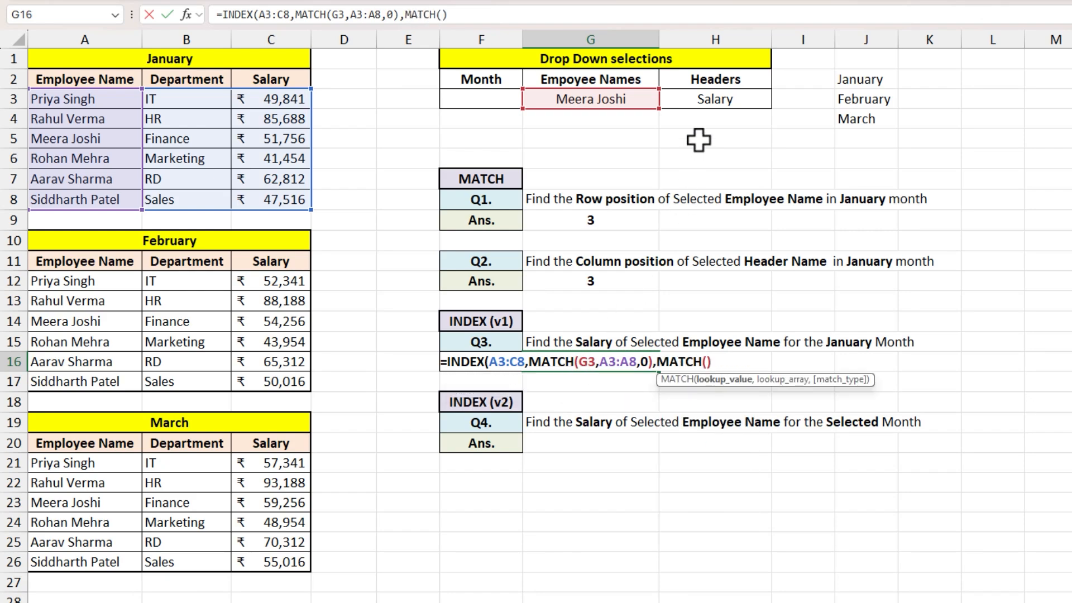
click(705, 104)
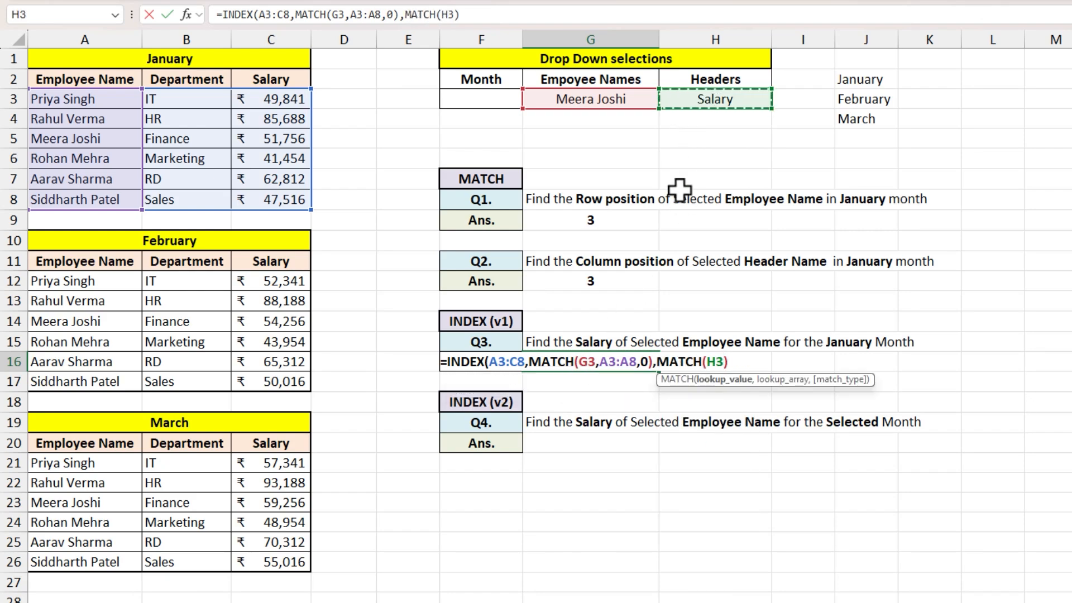
text(,)
drag(96, 79, 259, 76)
text(,)
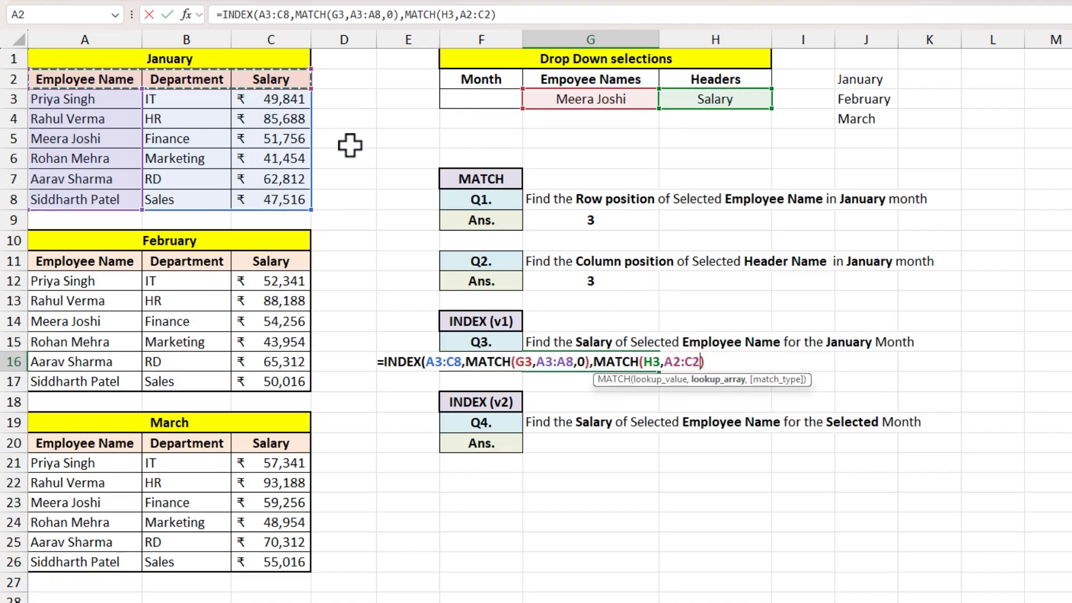
key(Down)
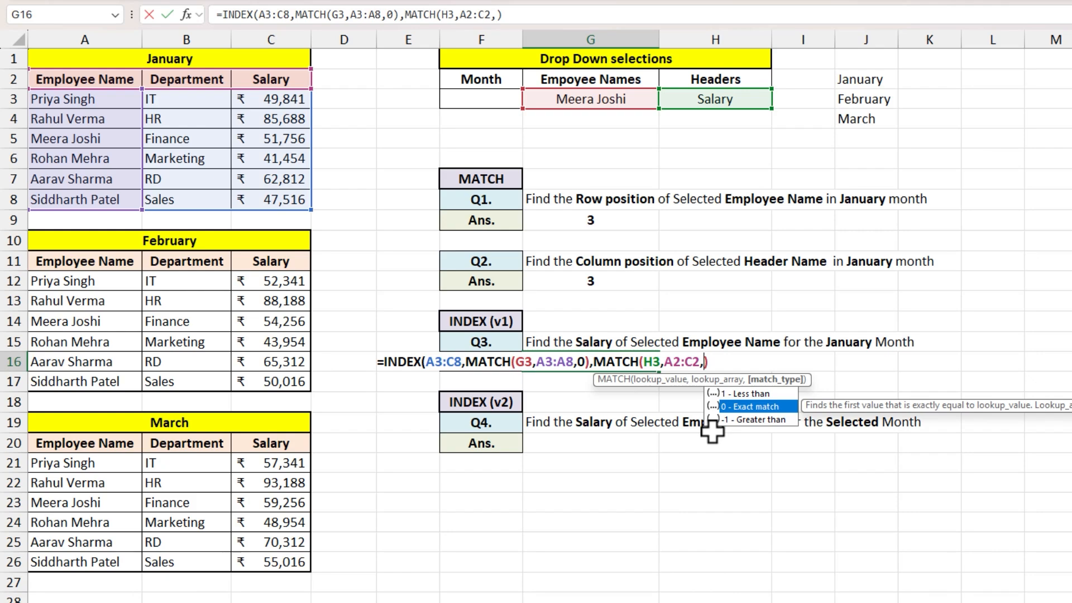
key(Tab)
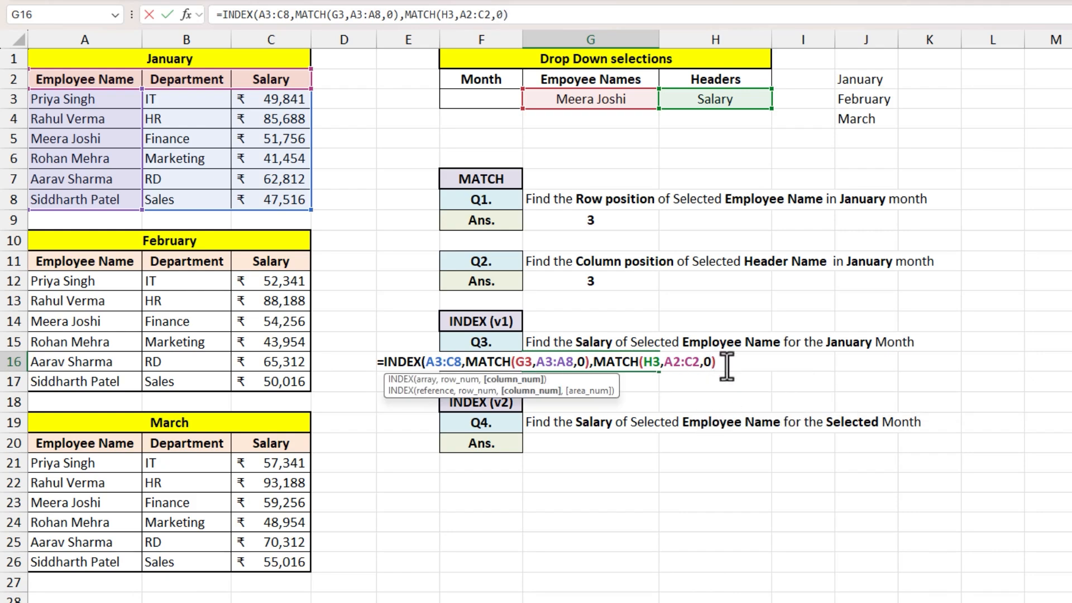
text())
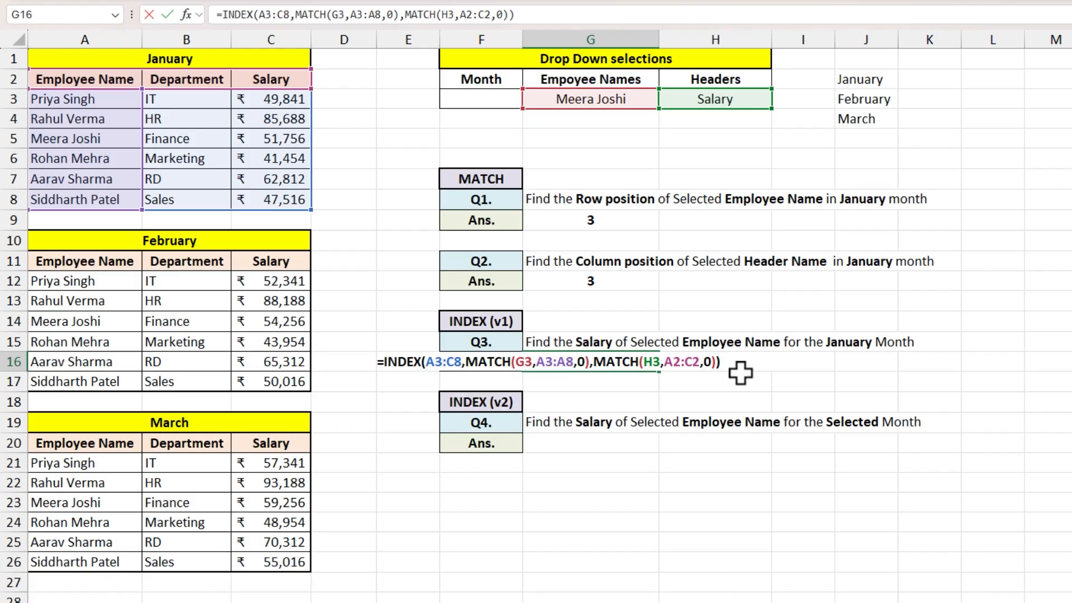
key(Return)
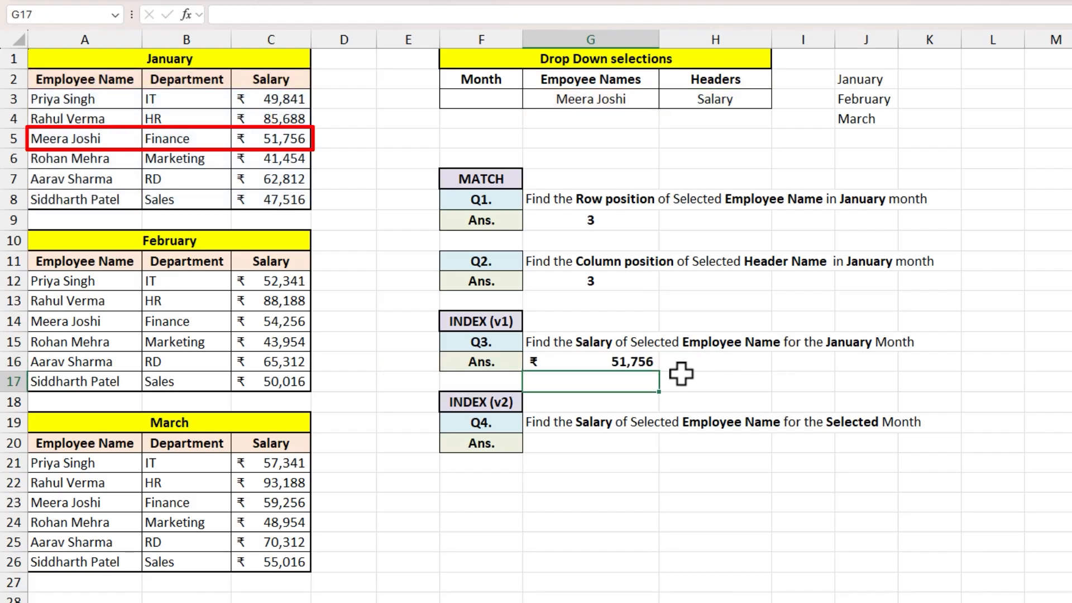
Step: Test the Q3 formula by choosing the last employee in G3 and Department in H3
click(619, 367)
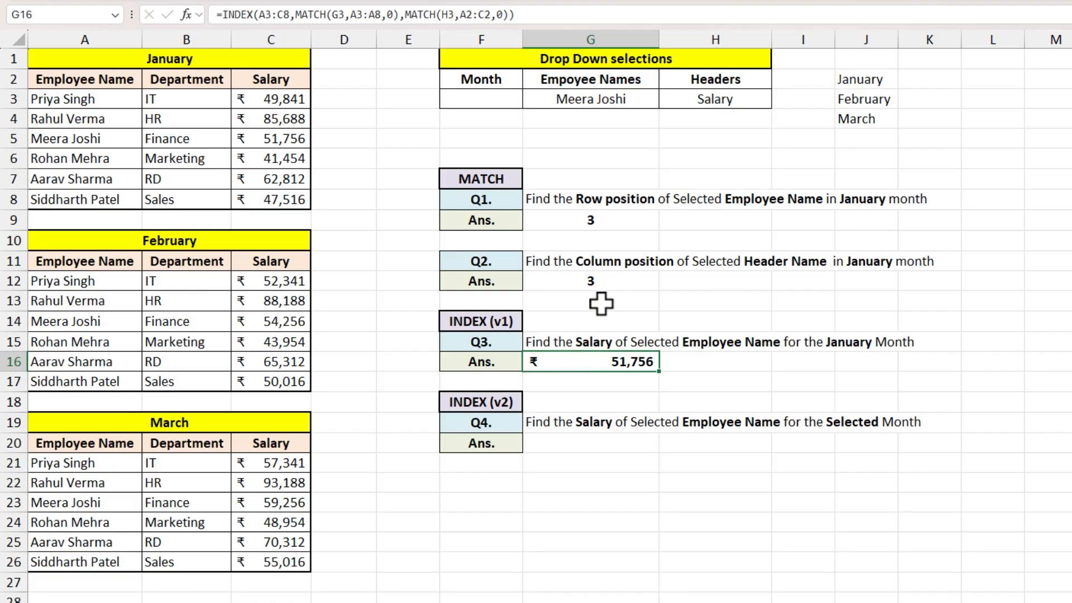
click(634, 103)
click(664, 100)
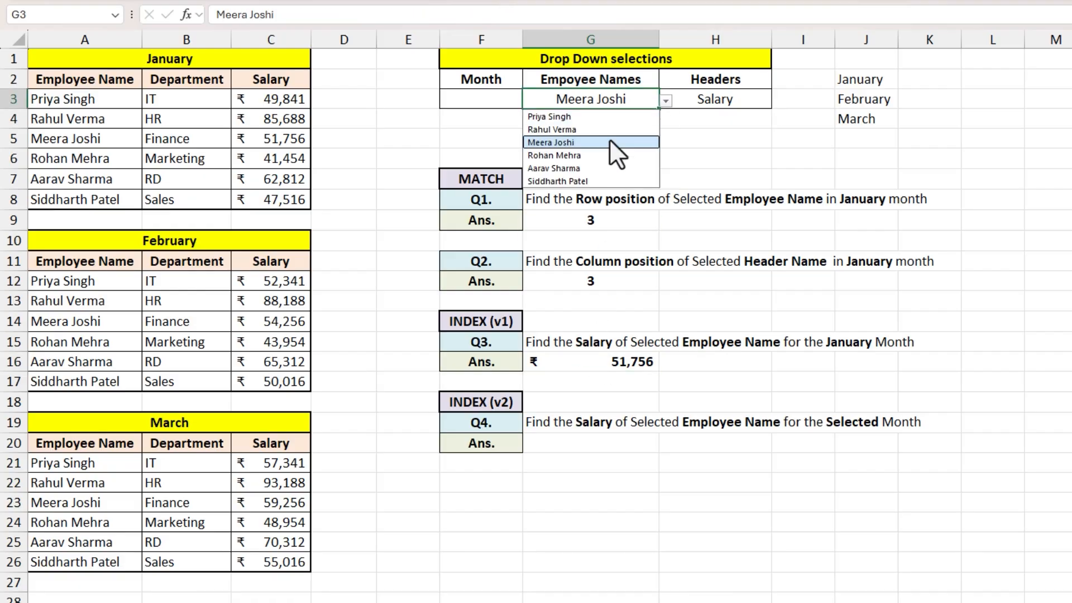
click(569, 181)
click(720, 101)
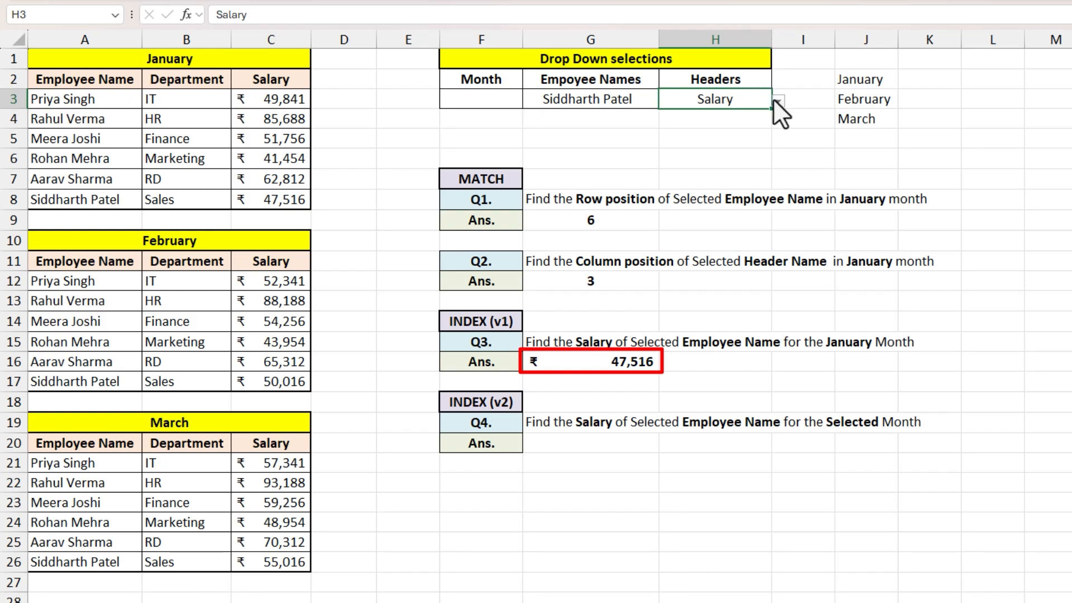
click(777, 101)
click(710, 126)
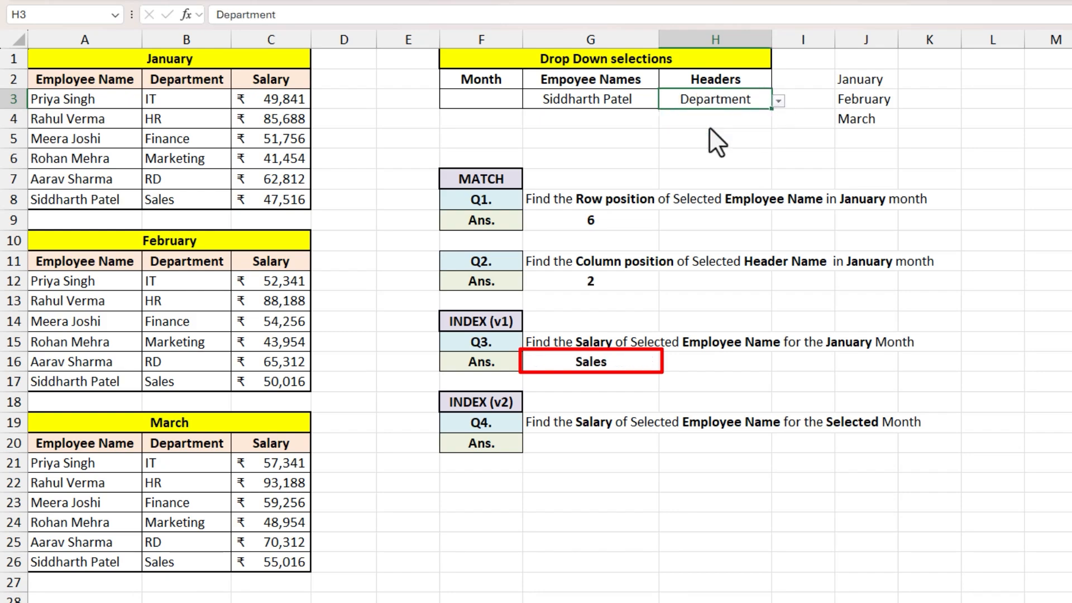
Step: Review question Q4 together with the January, February and March tables in A1:C26
click(497, 422)
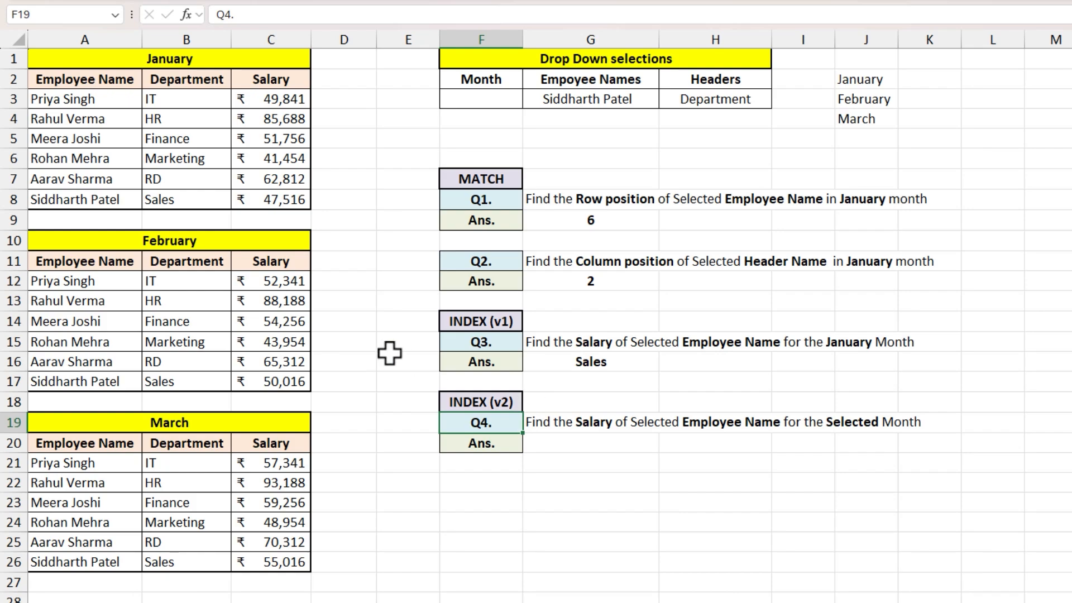
drag(83, 59, 269, 561)
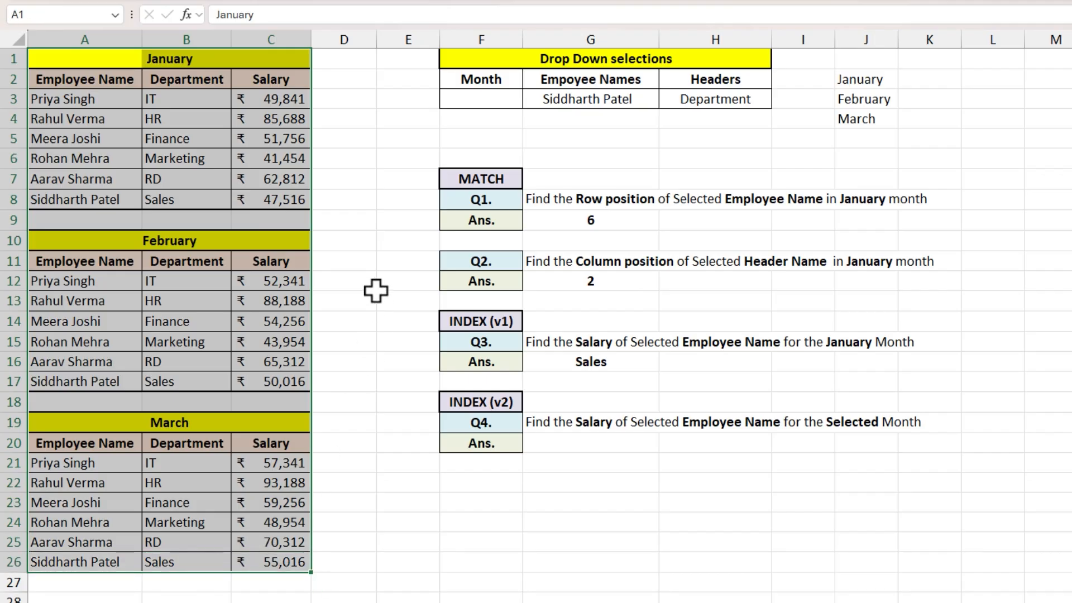
click(376, 291)
Step: Set the Q4 drop-down selections to February in F3, the fourth employee in G3 and Salary in H3
click(586, 103)
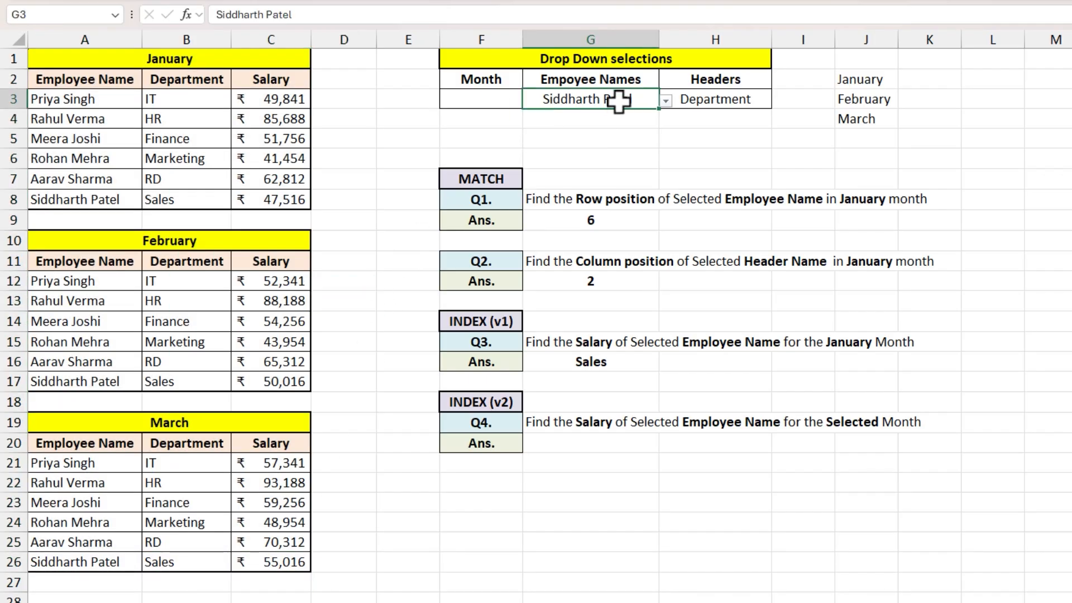
click(666, 100)
click(574, 152)
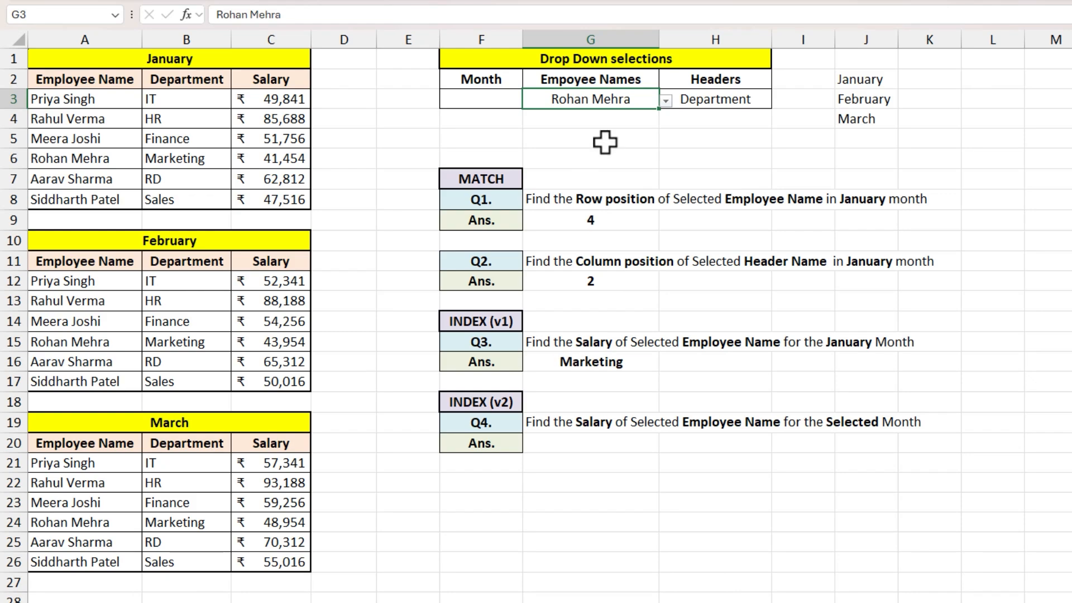
click(715, 101)
click(778, 101)
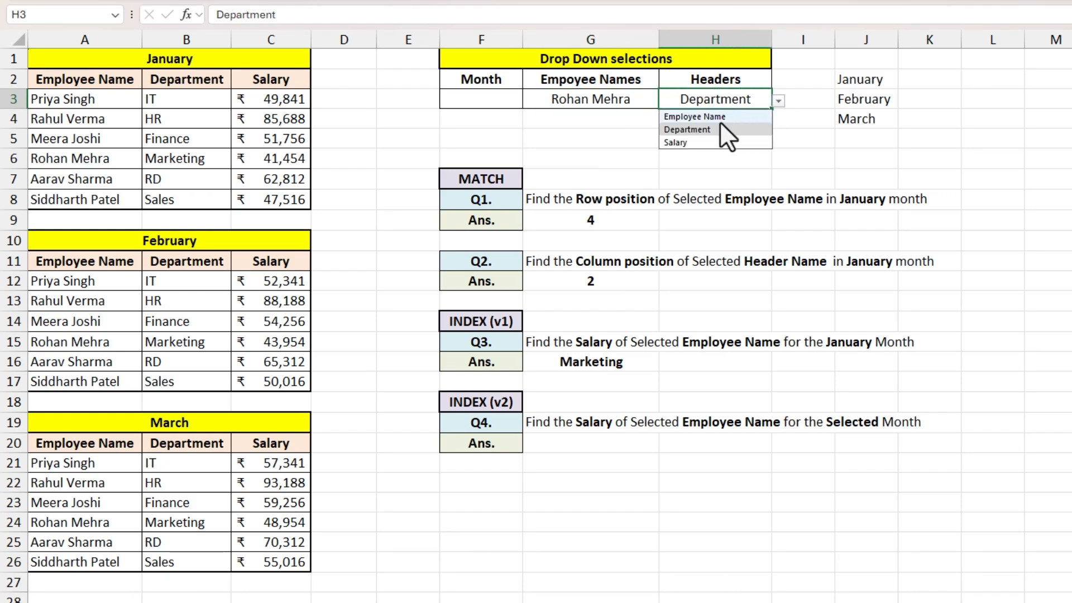
click(677, 142)
click(509, 101)
click(529, 101)
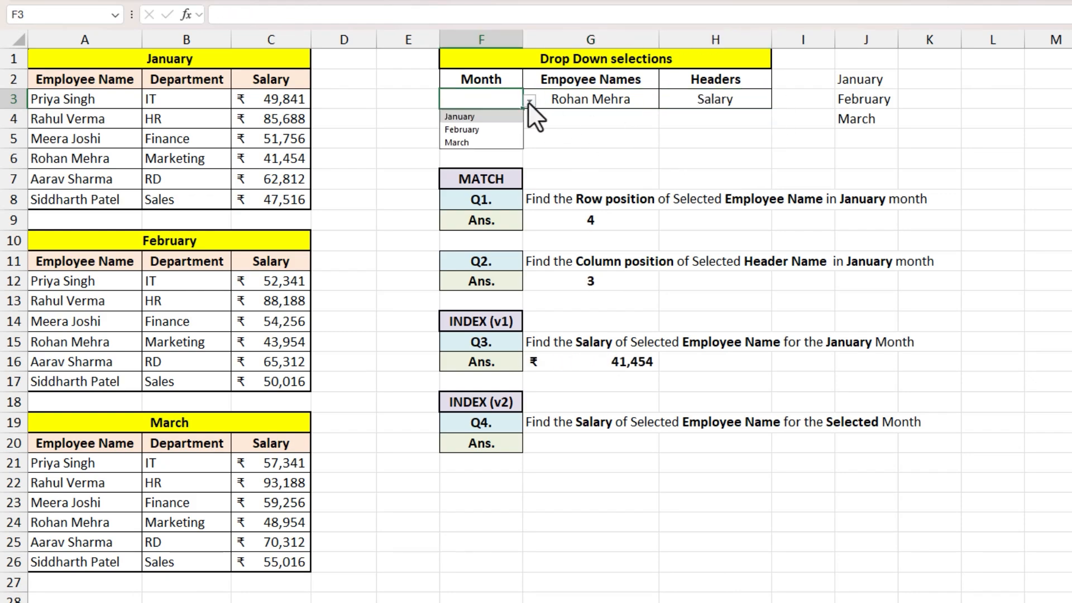
click(484, 128)
Step: Begin an INDEX formula in G20 with the monthly data ranges A3:C8, A12:C17 and A21:C26
click(566, 445)
text(=ind)
key(Tab)
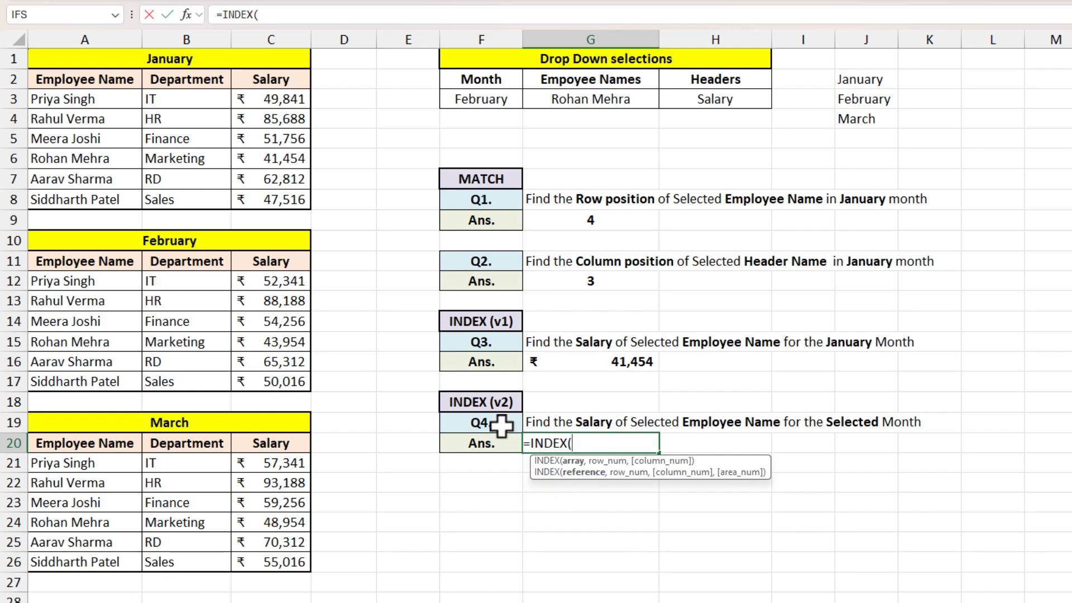
drag(84, 98, 257, 199)
text(,)
drag(91, 280, 262, 381)
text(,)
click(99, 468)
drag(100, 468, 249, 554)
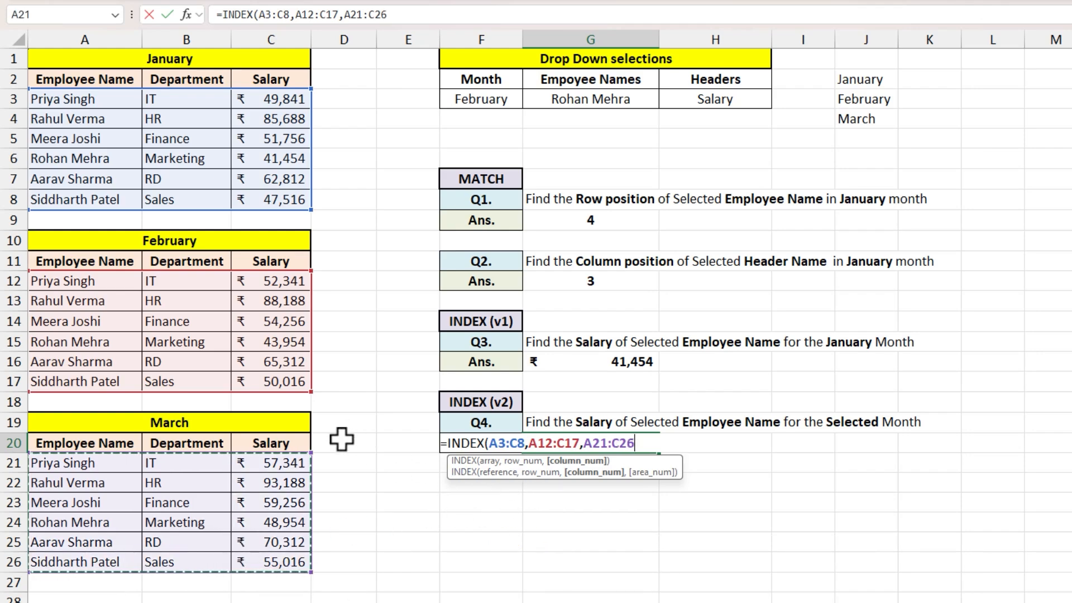
Step: Enclose the three ranges in their own parentheses so they form the single reference argument of INDEX in G20
text())
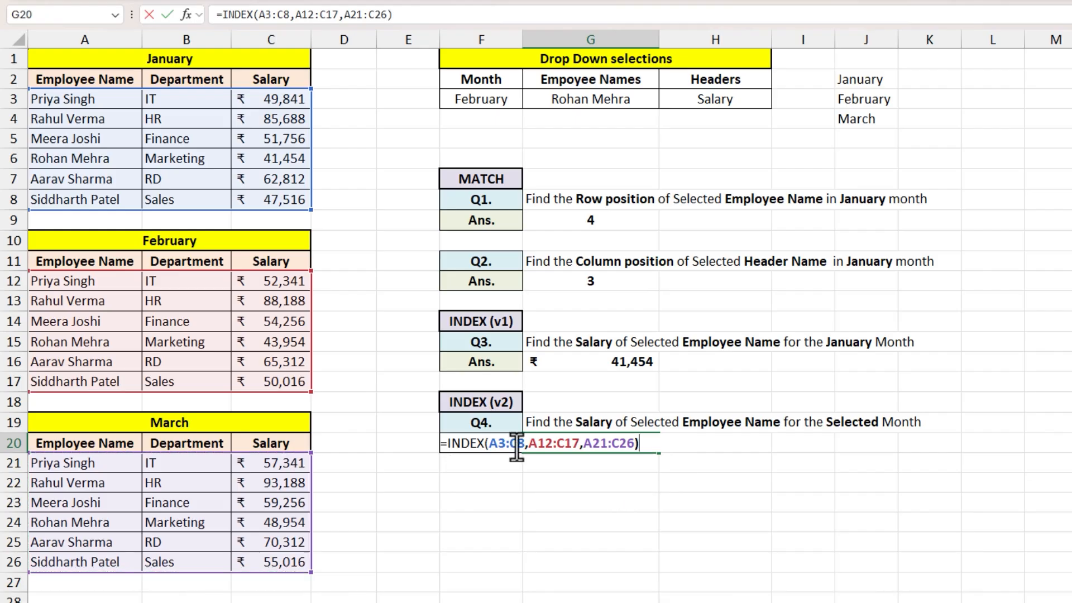
click(488, 444)
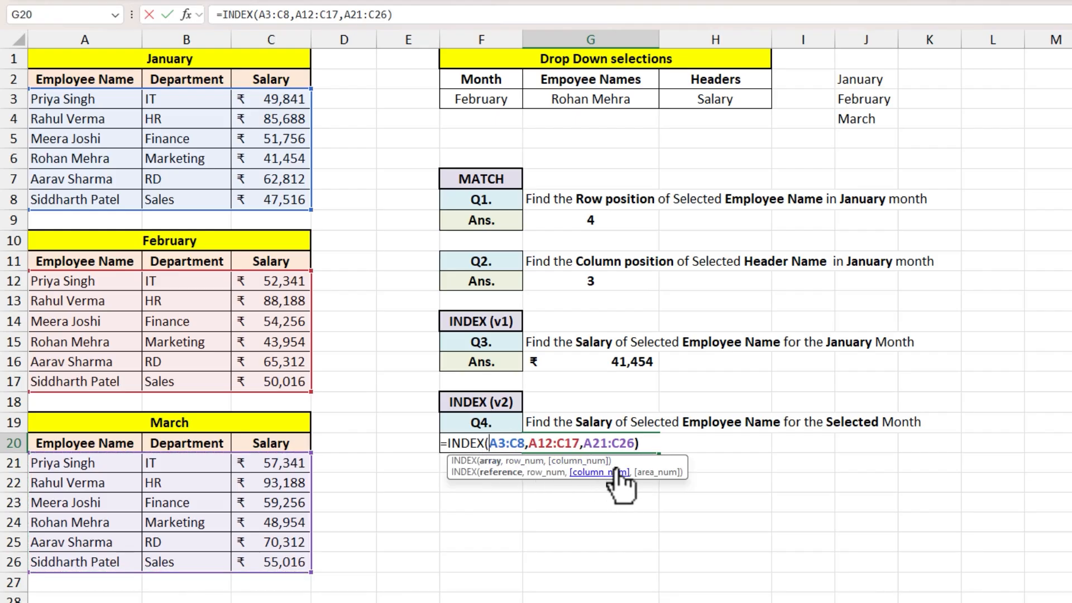
text(()
text(,)
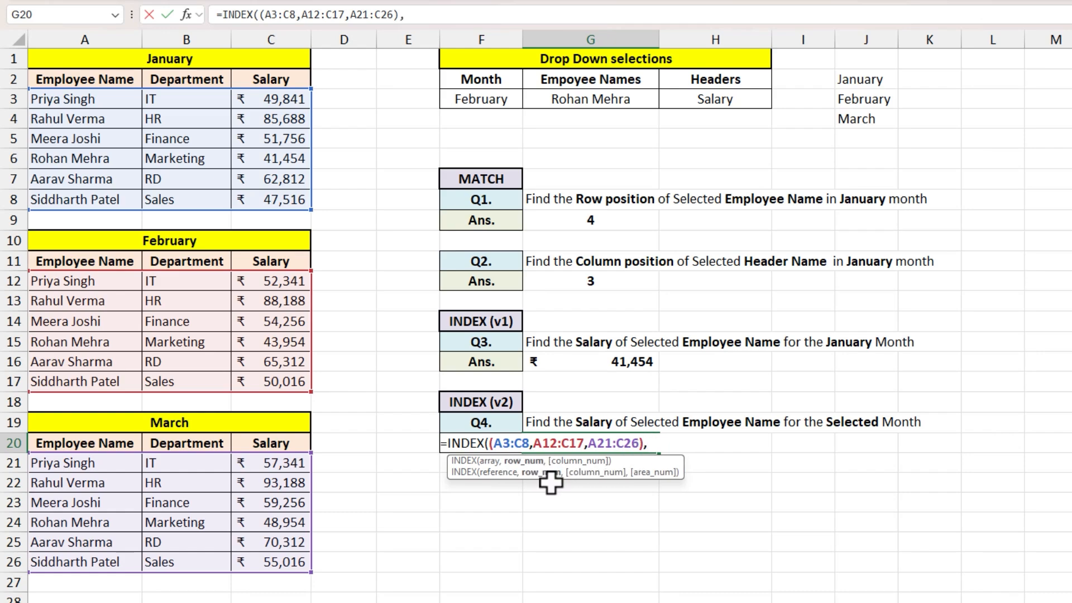
Step: Add MATCH(G3,A12:A17,0) as the row number argument of the G20 INDEX formula
text(mat)
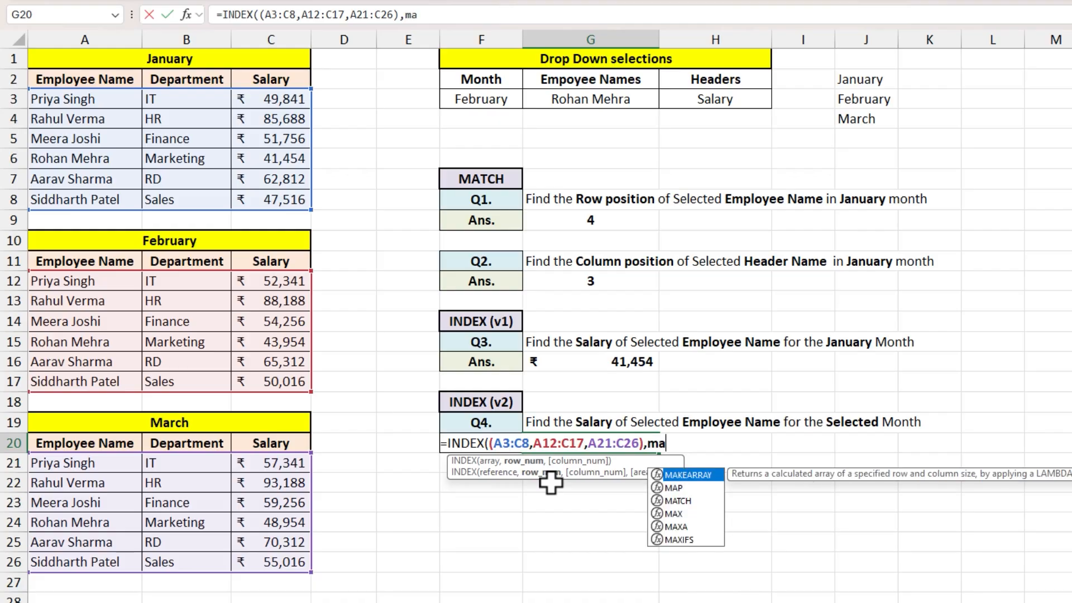
key(Tab)
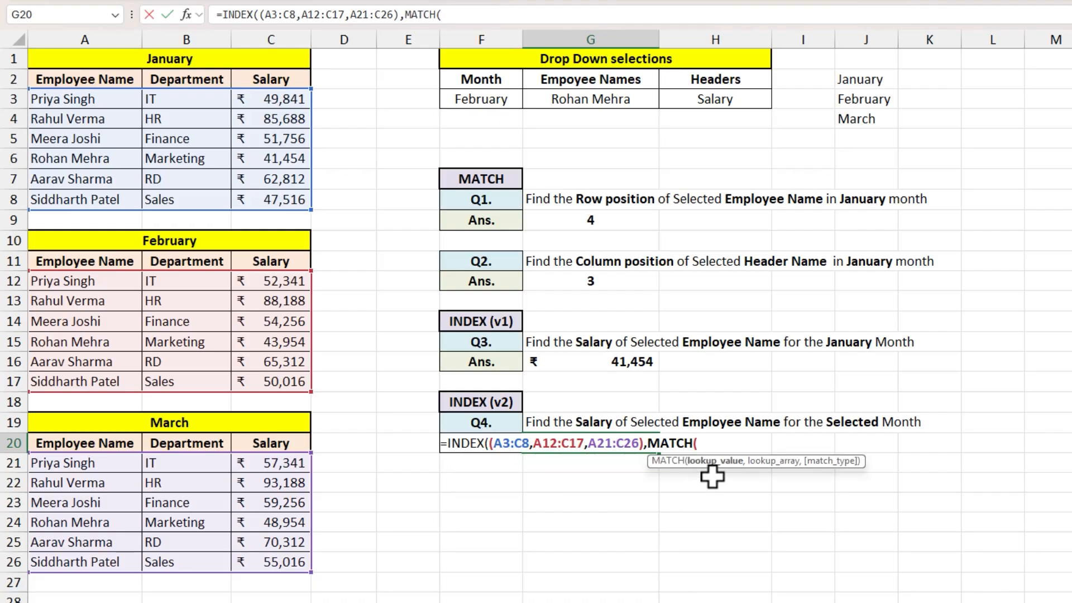
click(594, 100)
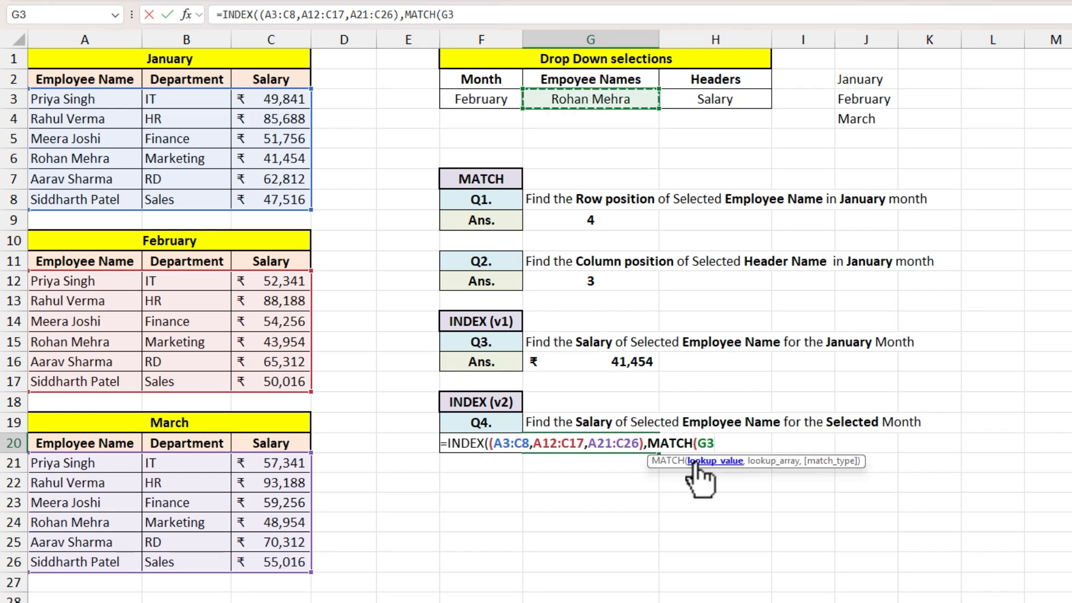
text(,)
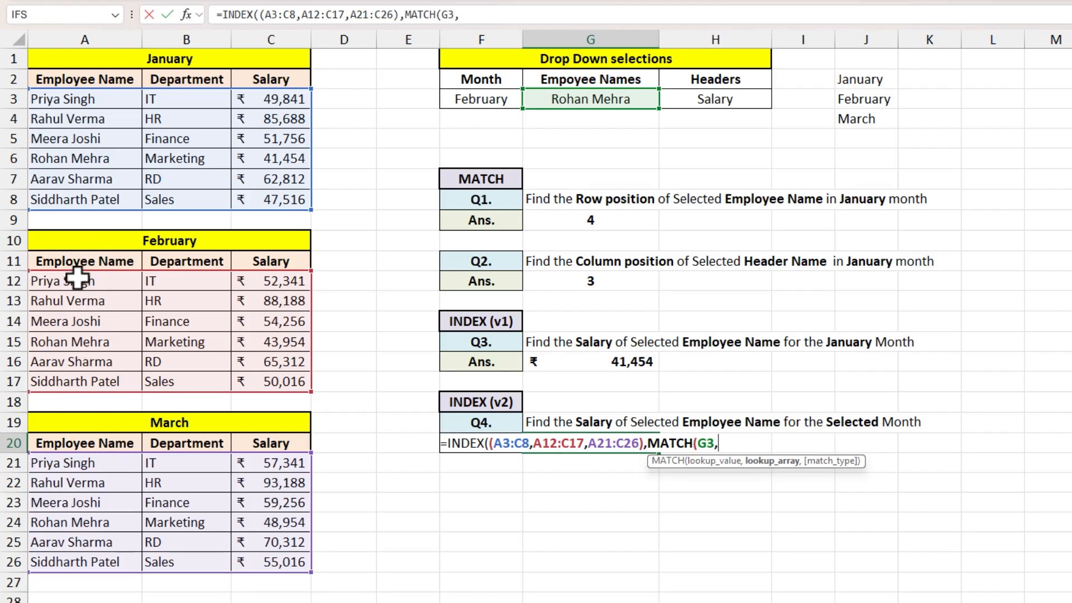
drag(80, 277, 78, 382)
text(,)
key(Down)
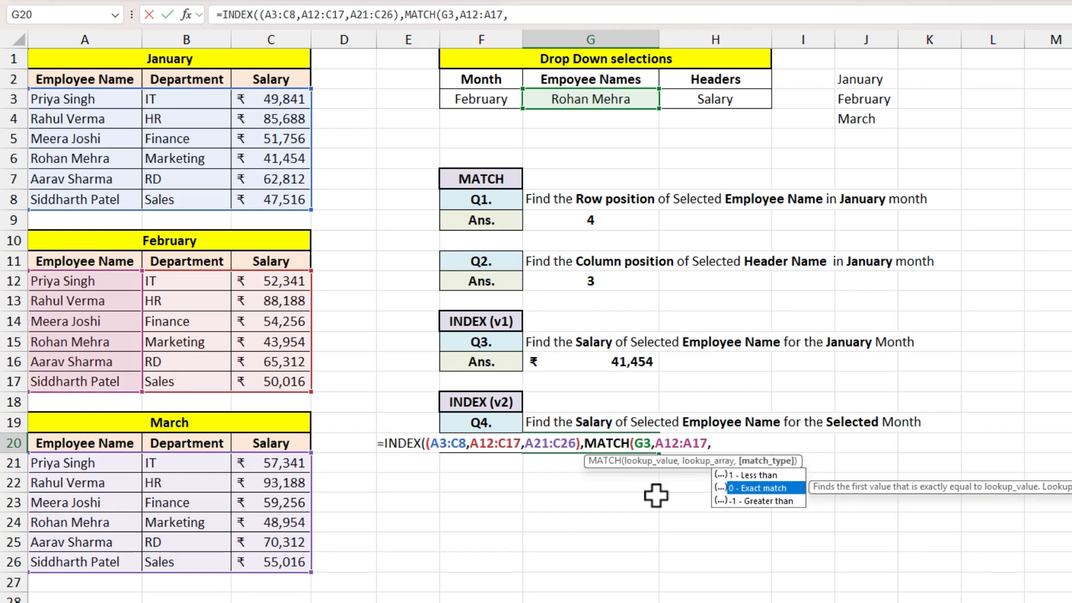
key(Tab)
text(),)
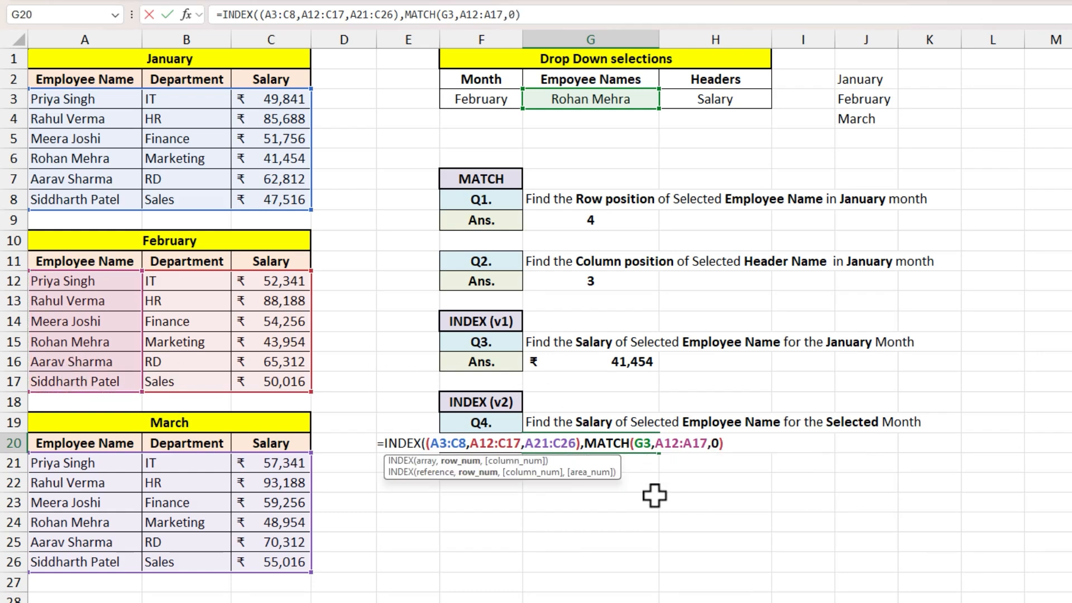
Step: Add MATCH(H3,A2:C2,0) as the column number argument of the G20 INDEX formula
text(mat)
key(Tab)
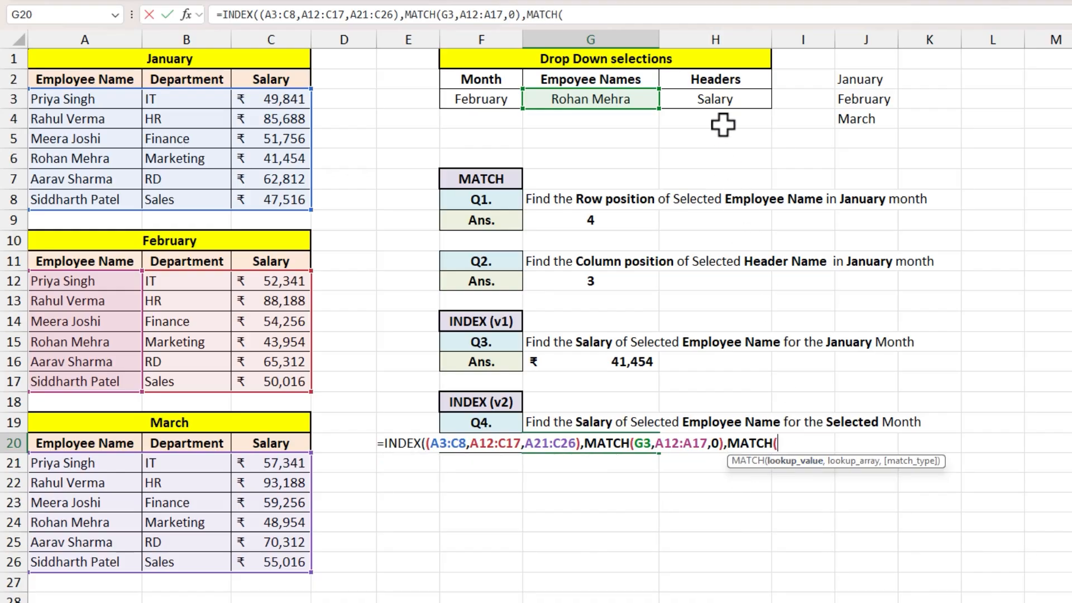
click(722, 100)
text(,)
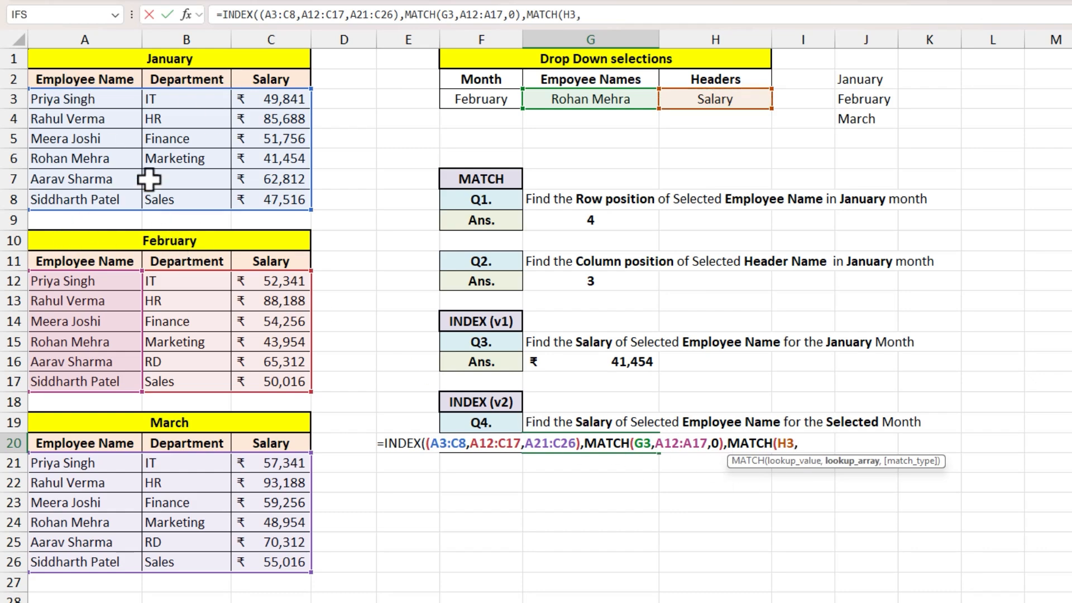
drag(96, 80, 252, 78)
text(,)
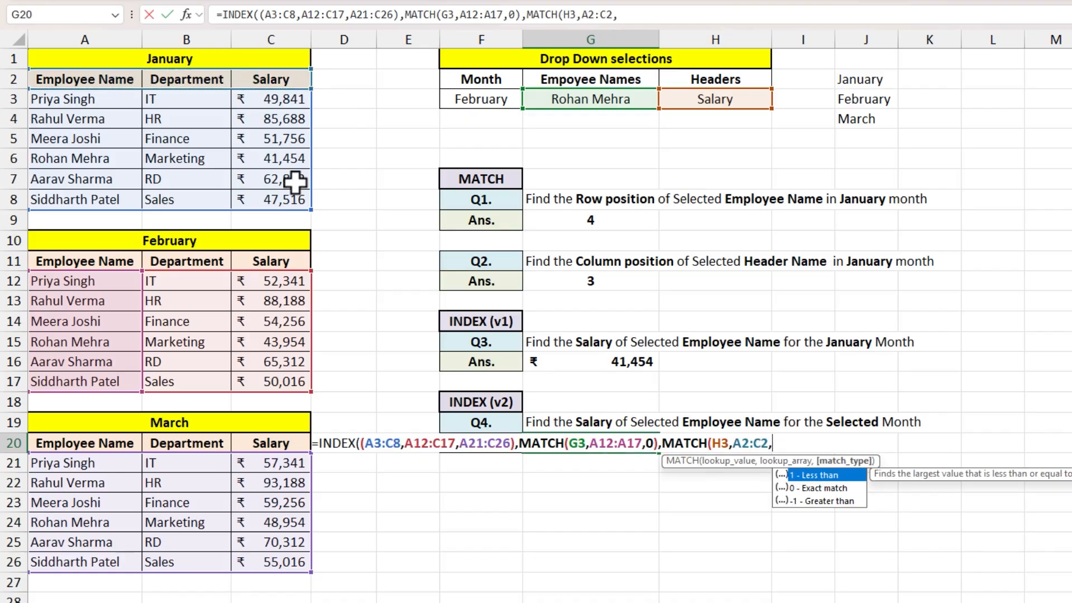
text(0)
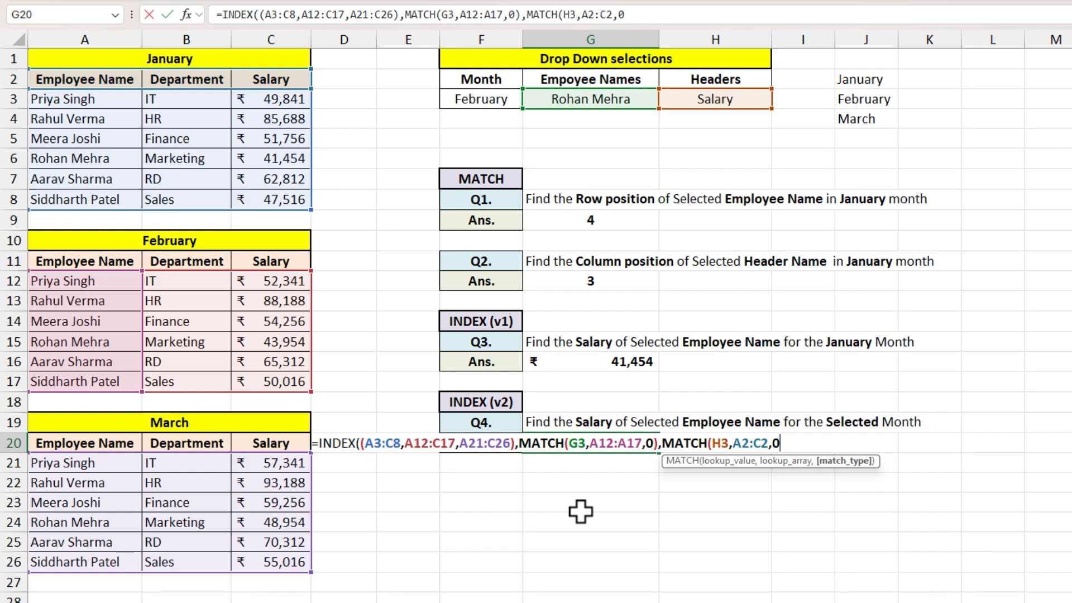
text())
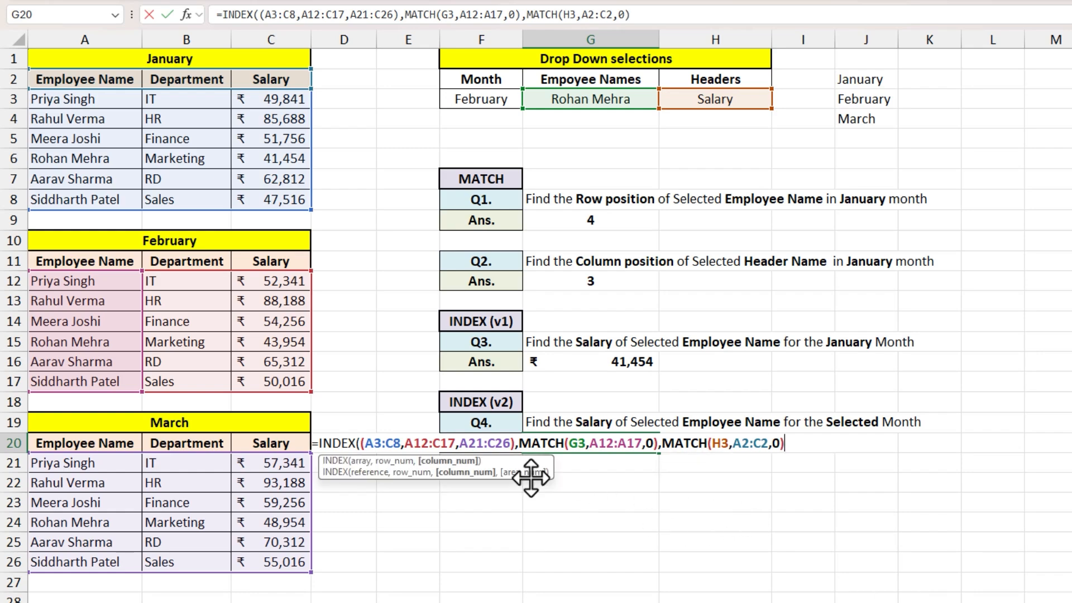
text(,)
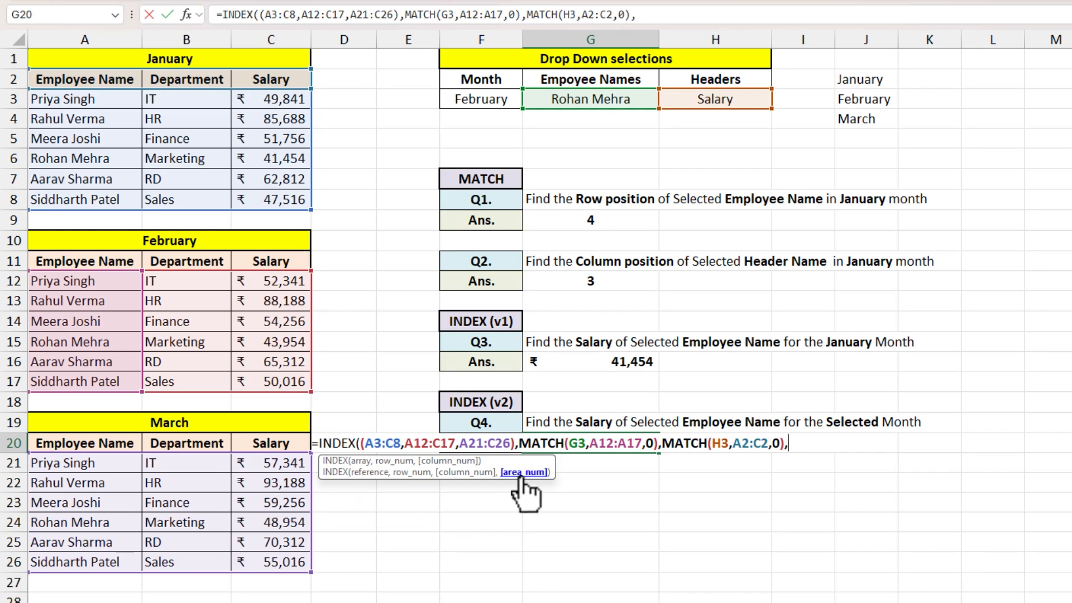
Step: Add MATCH(F3,J2:J4,0) as the area number argument and complete the INDEX formula in G20
text(ma)
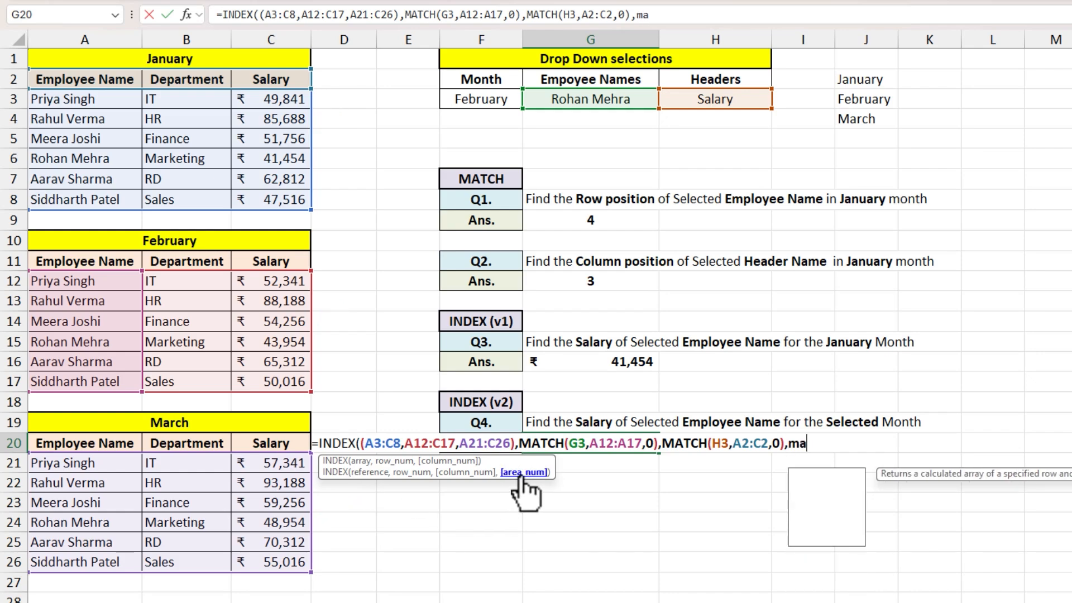
key(Tab)
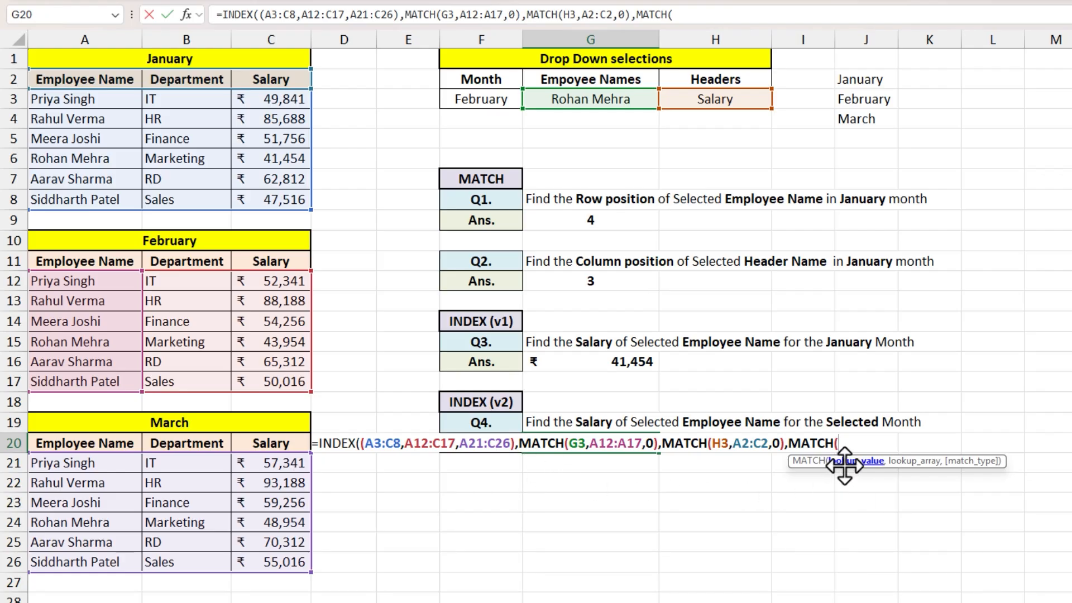
click(490, 103)
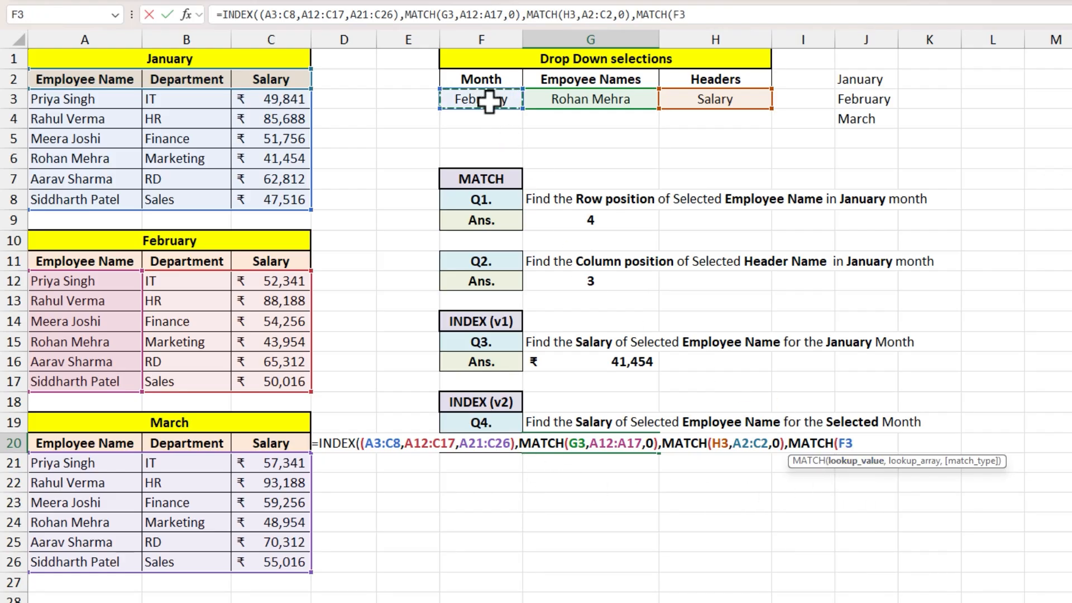
text(,)
click(856, 78)
drag(856, 78, 856, 110)
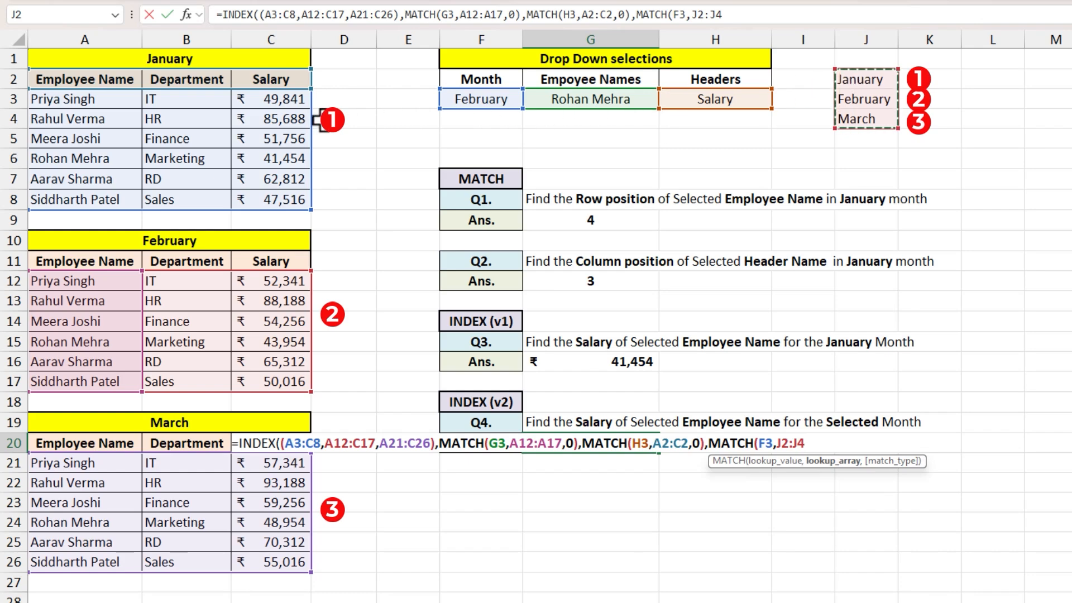
text(,)
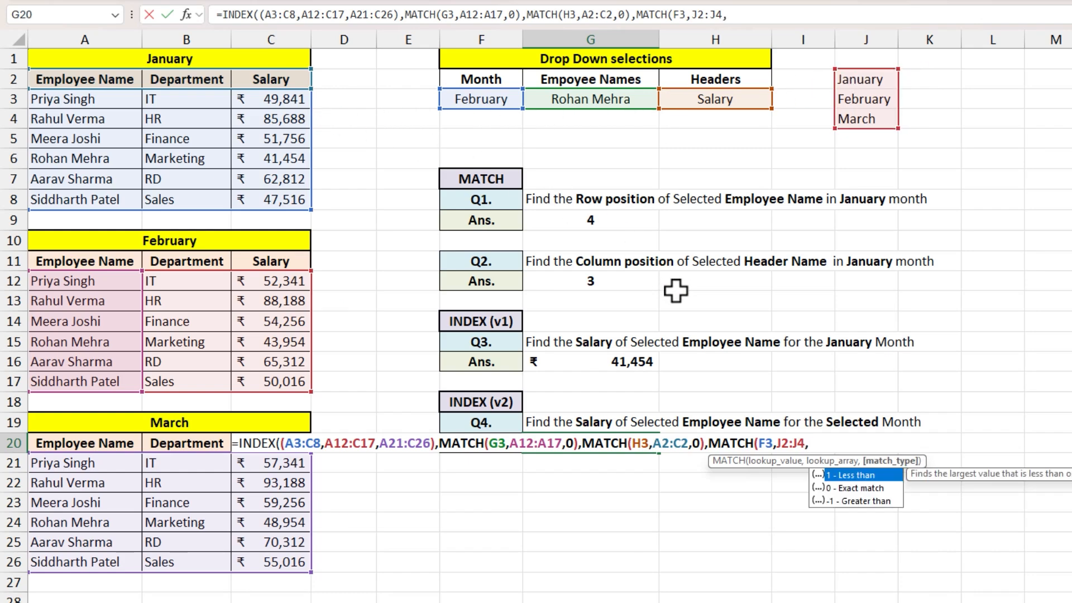
text(0)
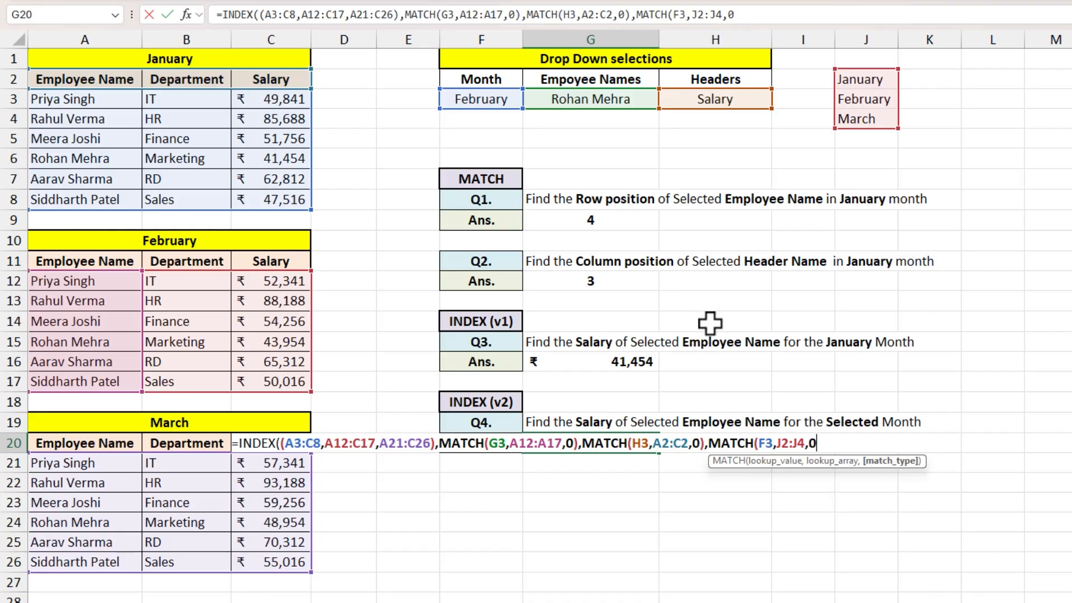
text()))
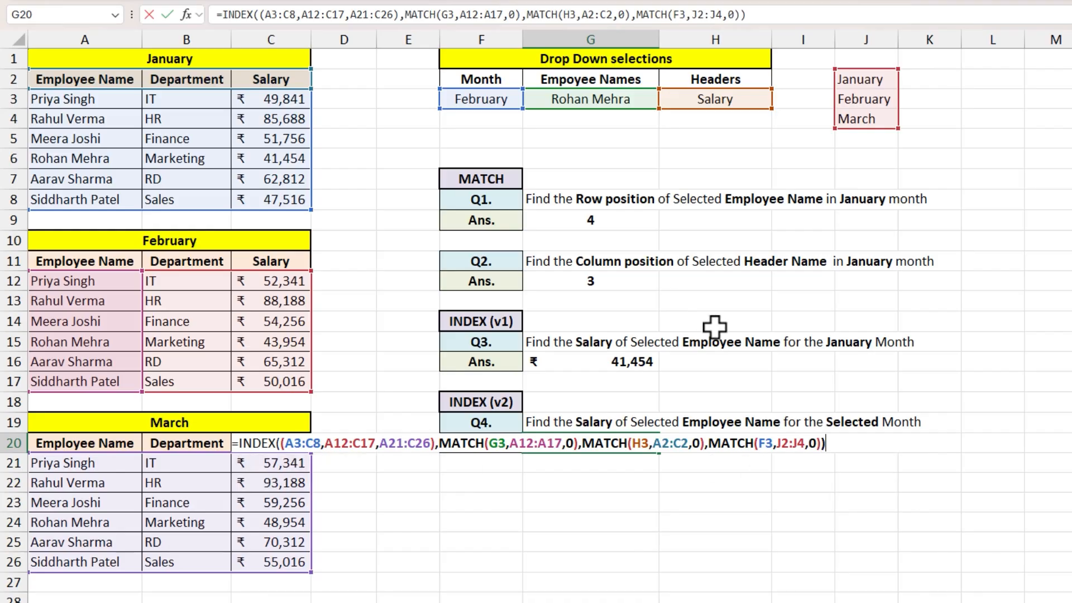
key(Return)
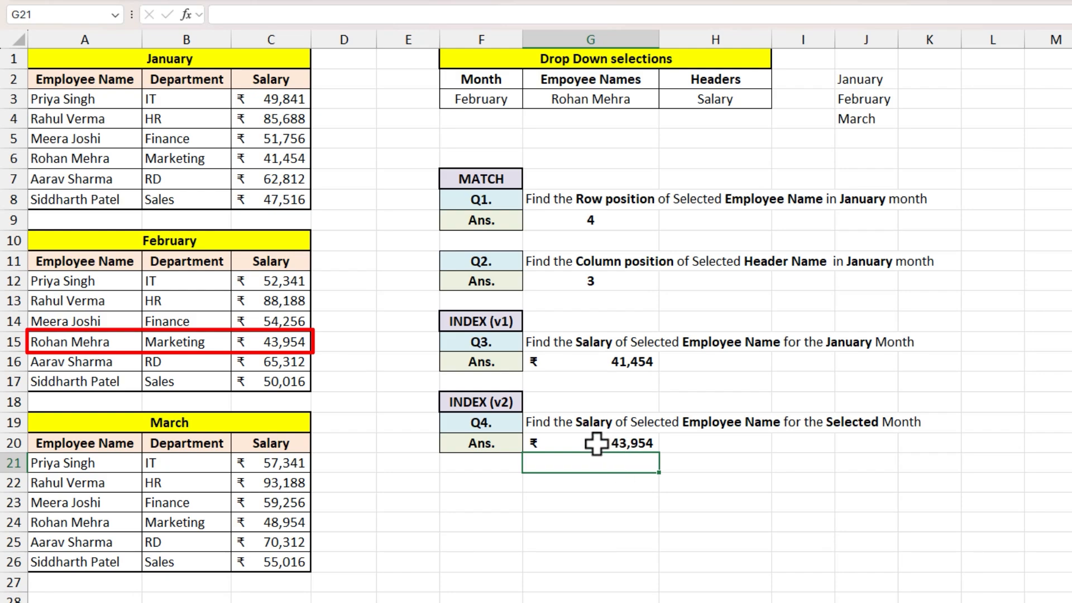
Step: Test the Q4 formula by choosing March in F3 and the fifth employee in G3
click(503, 101)
click(529, 101)
click(464, 139)
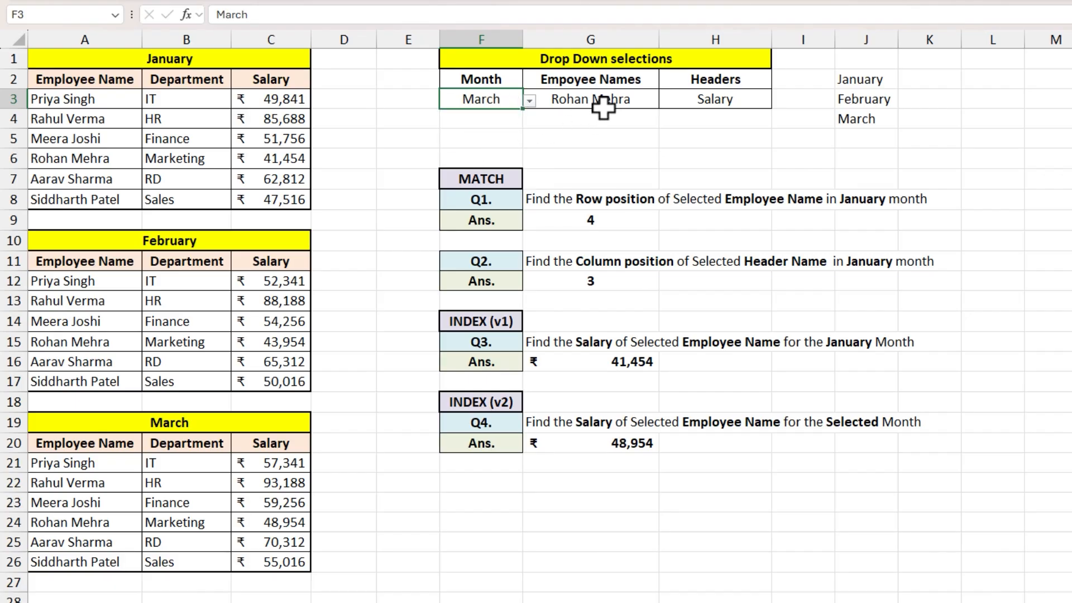
click(648, 98)
click(666, 100)
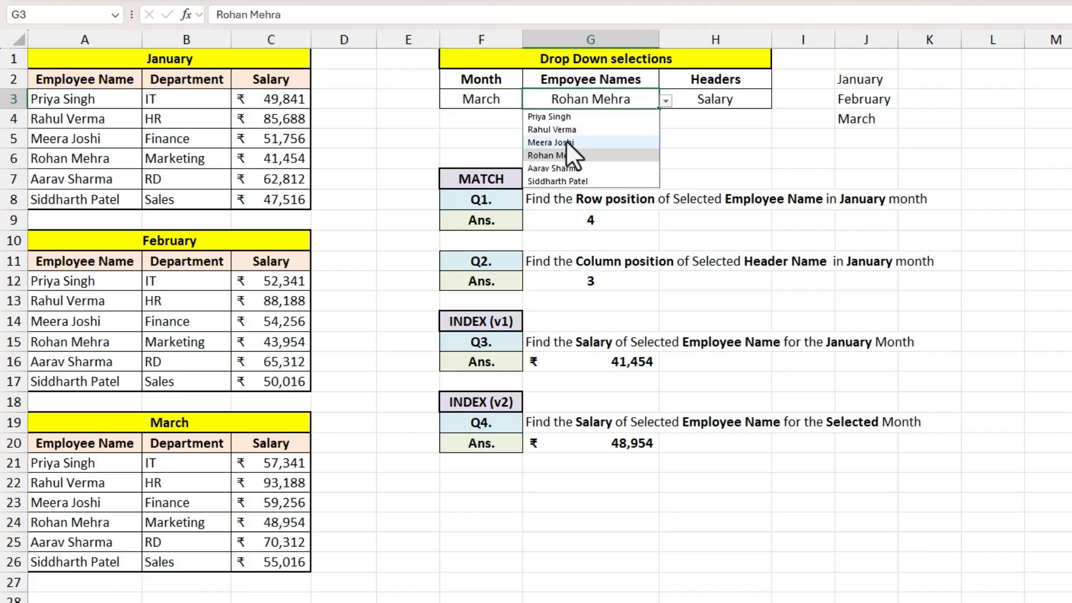
click(555, 167)
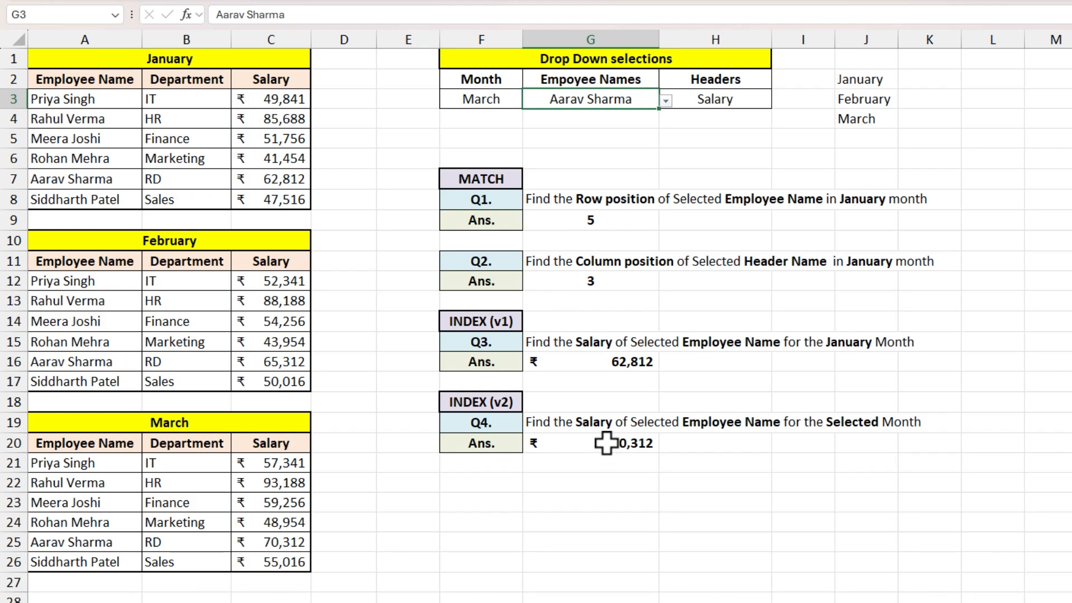